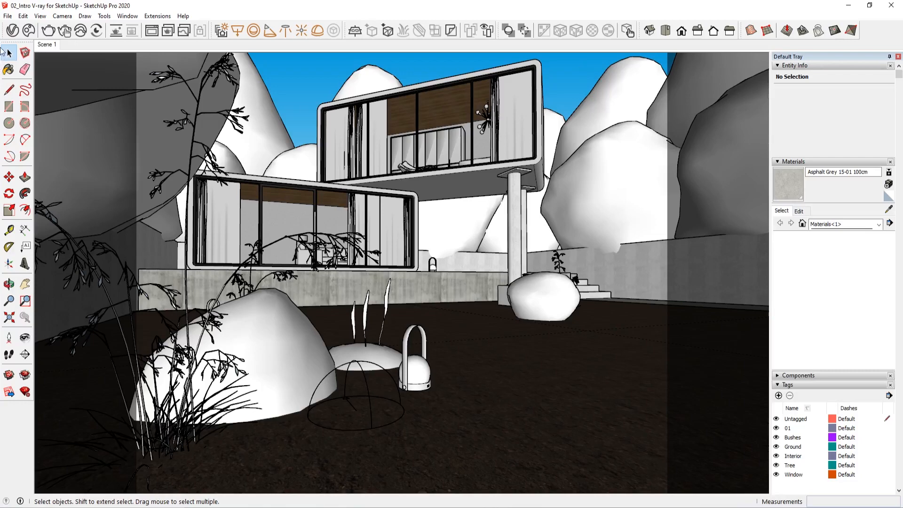
Detach the main V-Ray for SketchUp toolbar and float it over the viewport.
click(12, 30)
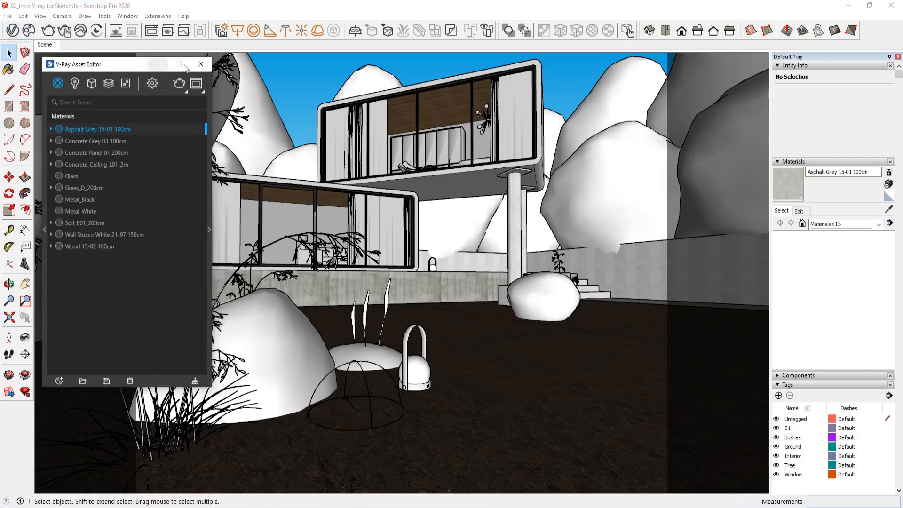
click(221, 68)
mouse_move(3, 30)
mouse_down()
mouse_move(5, 92)
mouse_move(129, 161)
mouse_move(73, 111)
mouse_up()
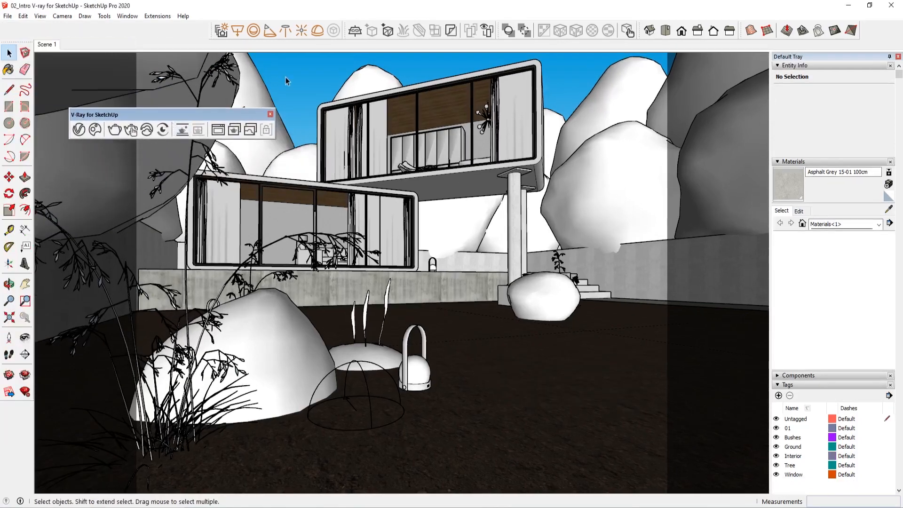
Open the V-Ray Asset Editor and look through the lights, the Mountain Alder 003 geometry and the Glass material.
click(79, 130)
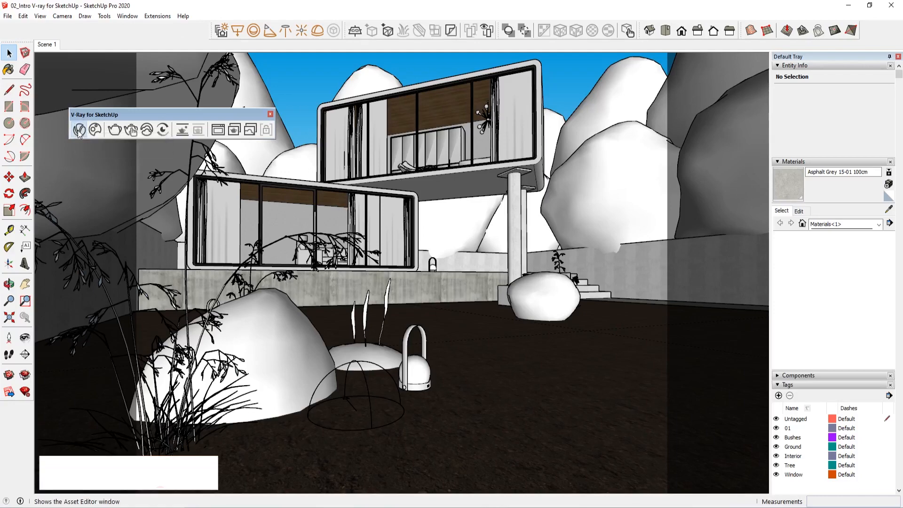
click(74, 83)
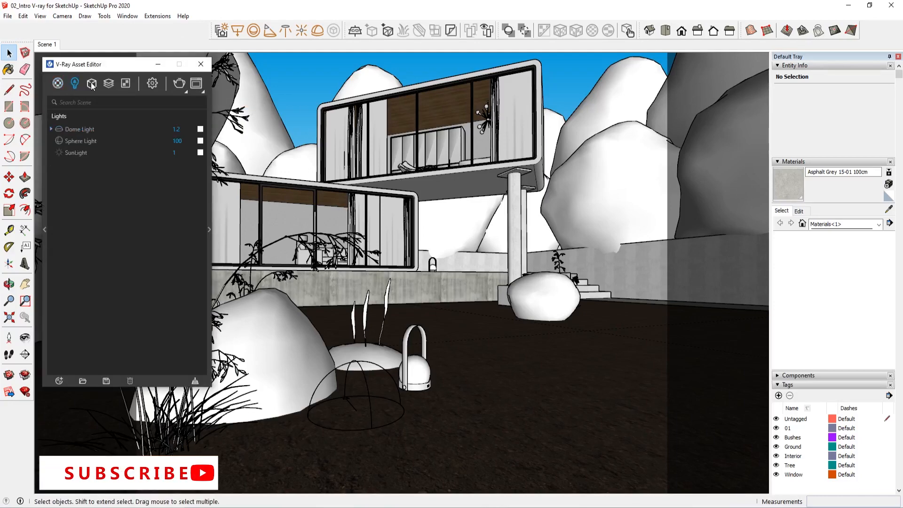
click(91, 84)
click(89, 258)
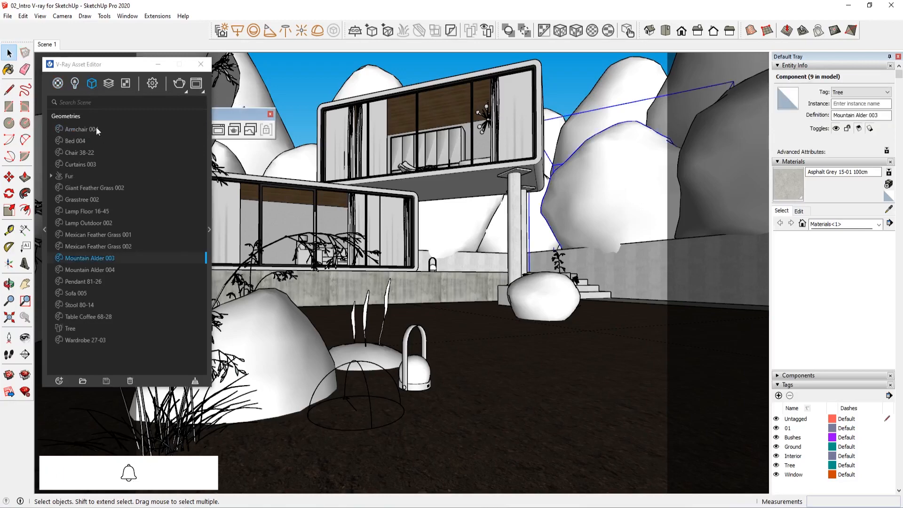
click(58, 84)
click(117, 175)
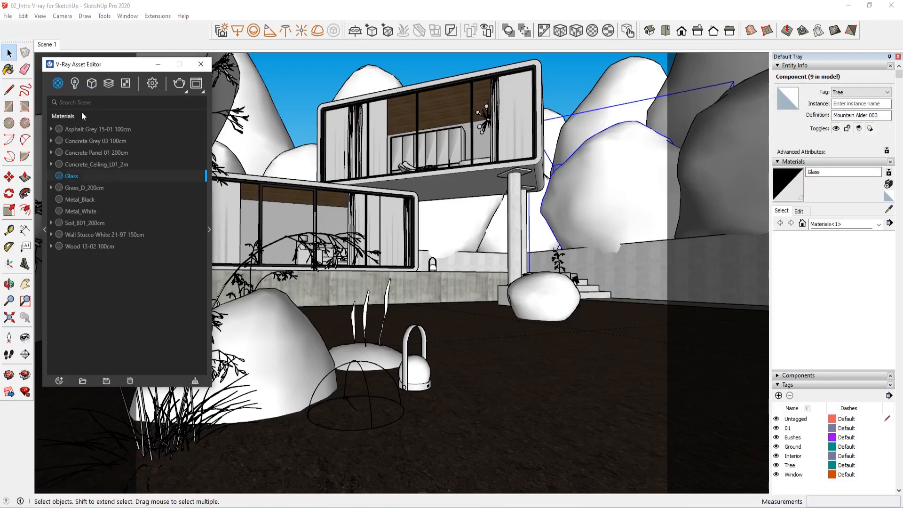
Look through the render elements, textures and settings categories, and display the Sphere Light's parameters.
click(75, 84)
click(111, 84)
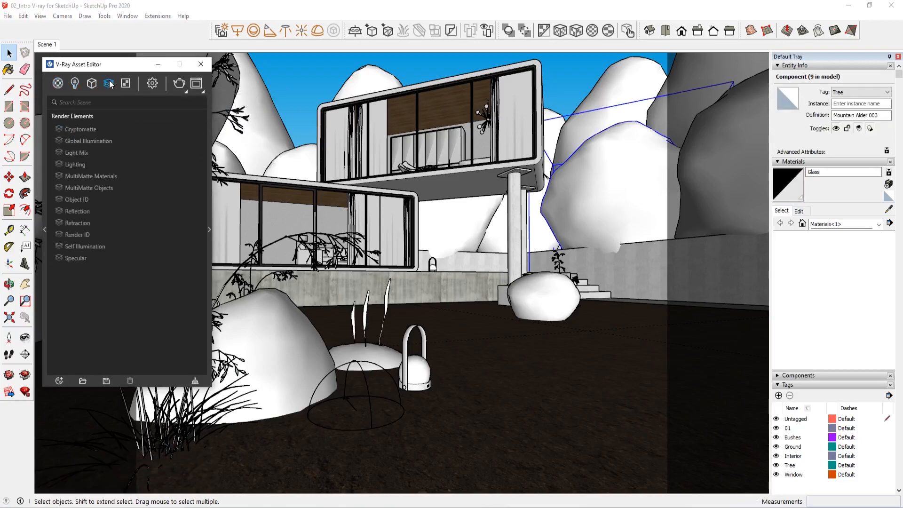
click(125, 83)
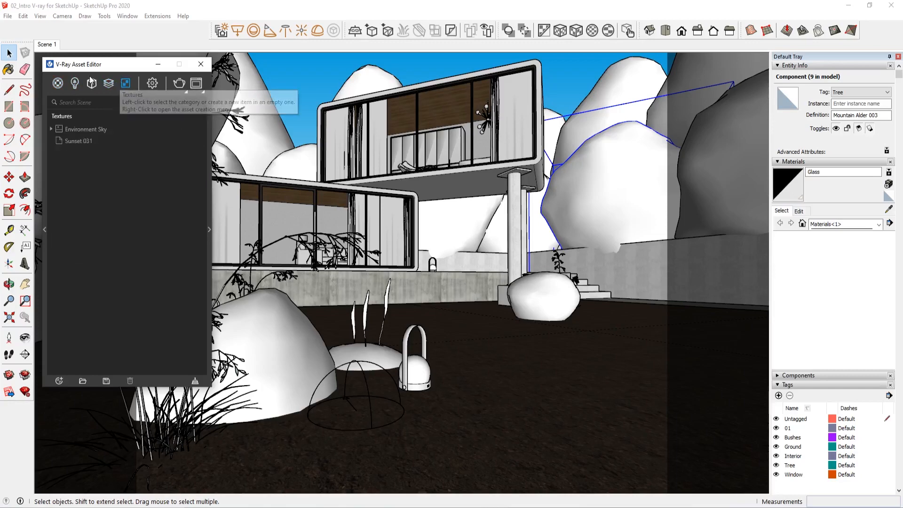
click(152, 84)
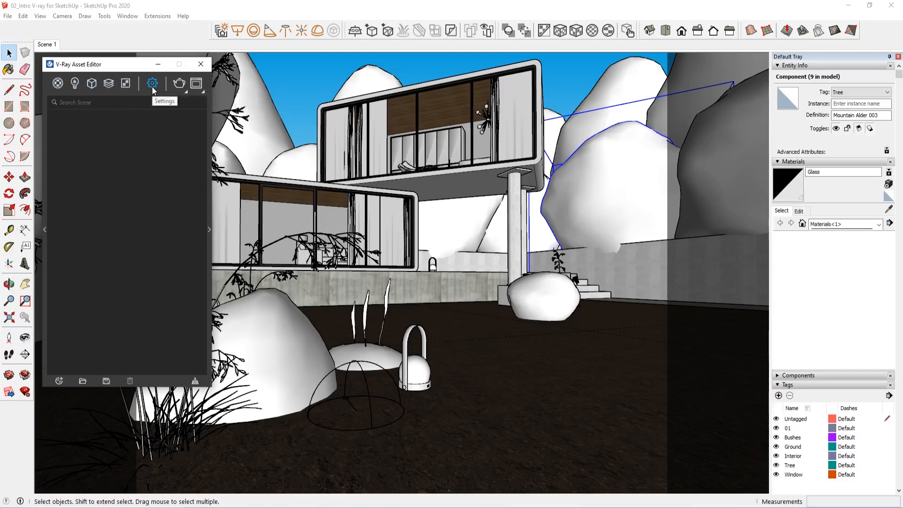
click(78, 84)
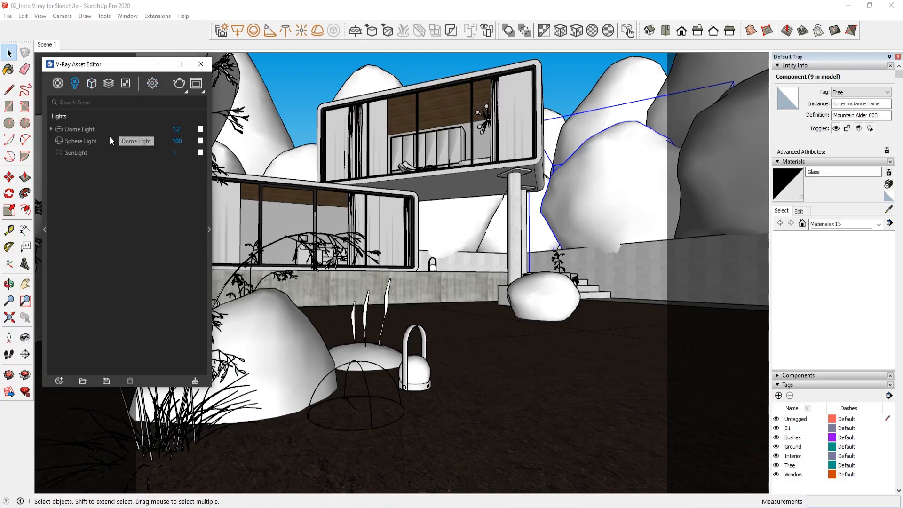
click(210, 205)
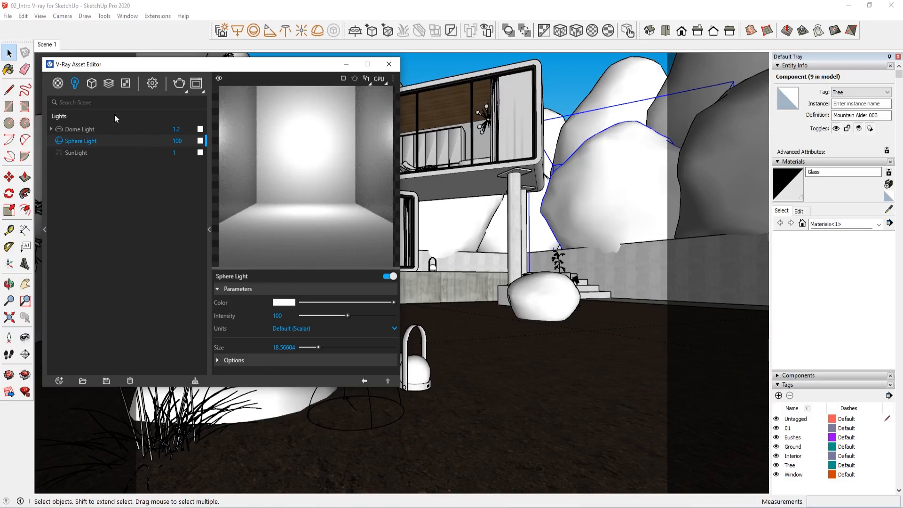
Examine the Render Output, Camera and camera Effects sections of the render settings, and close the Asset Editor.
click(151, 83)
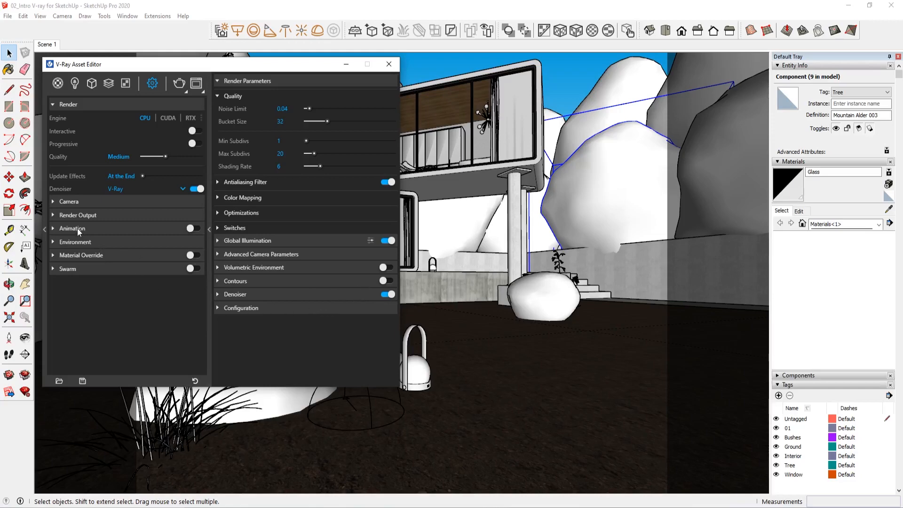
click(78, 216)
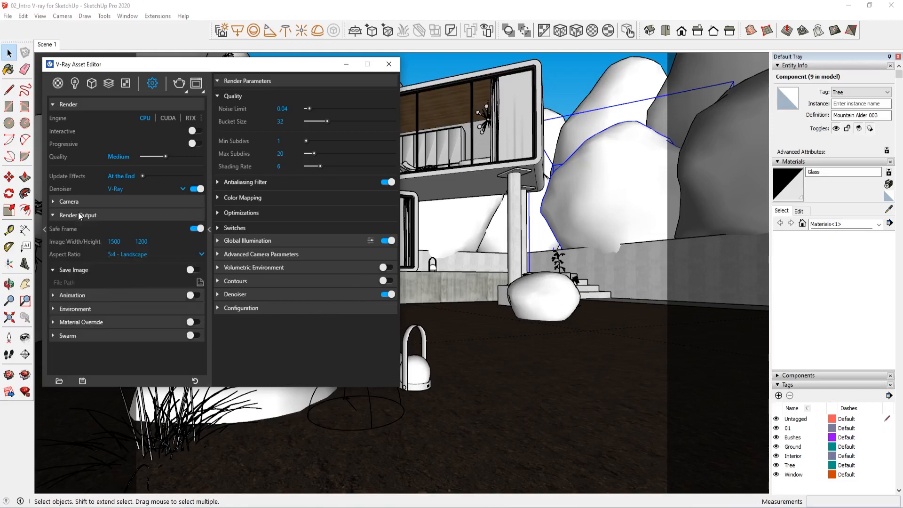
click(78, 216)
click(83, 203)
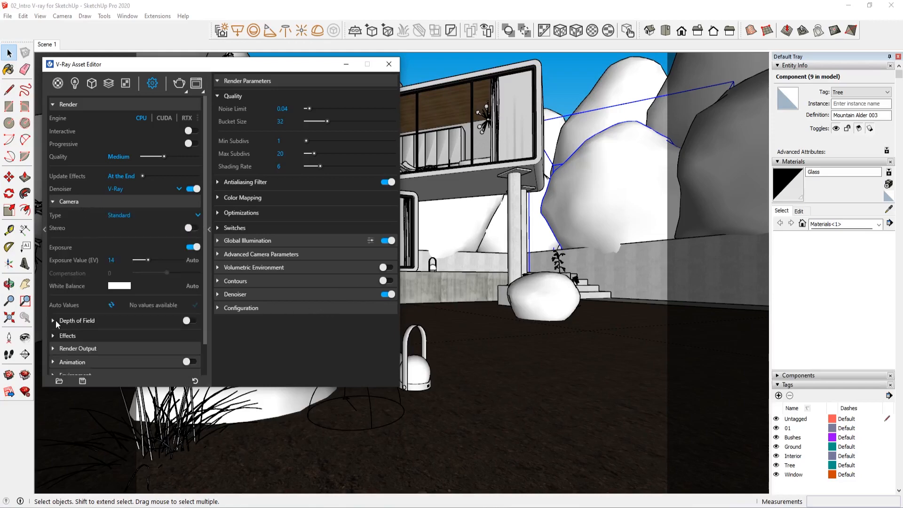
click(66, 336)
click(66, 336)
click(209, 109)
click(202, 64)
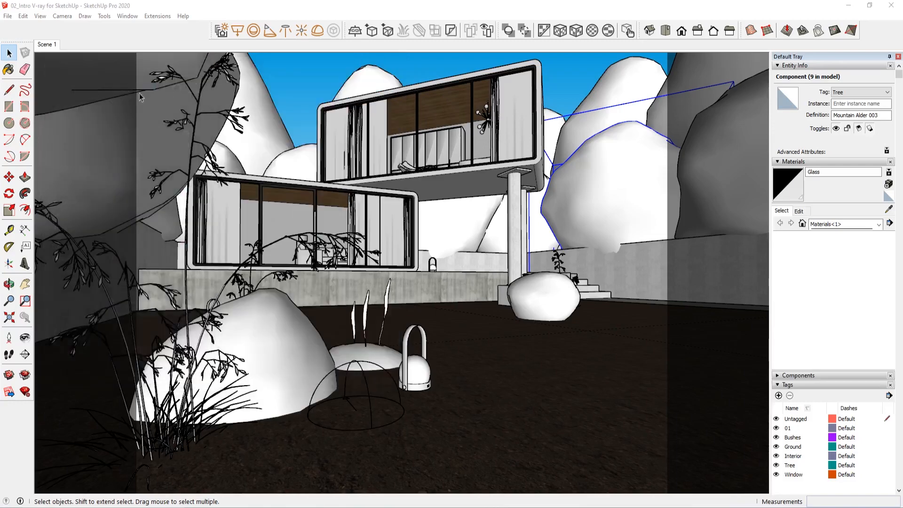
Reposition the floating V-Ray toolbar and open the Chaos Cosmos Browser with its window moved up over the viewport.
click(23, 16)
click(122, 64)
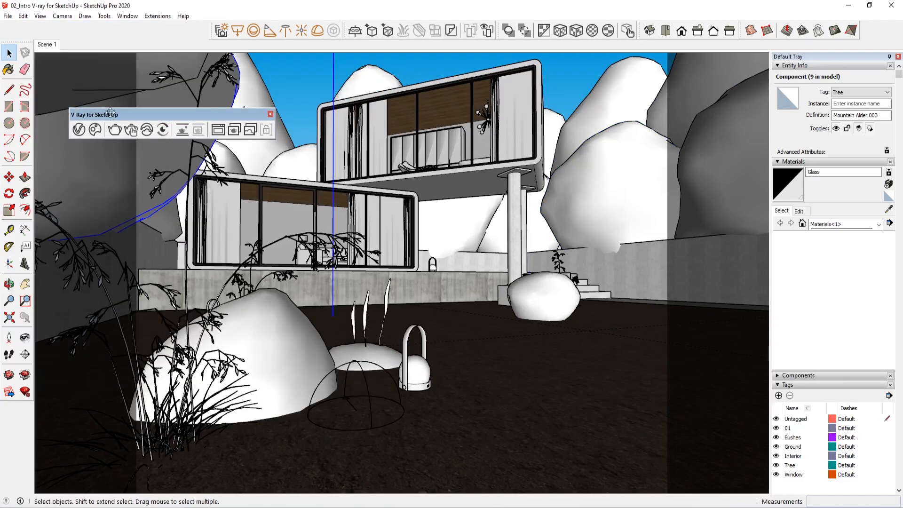
drag(110, 112, 91, 91)
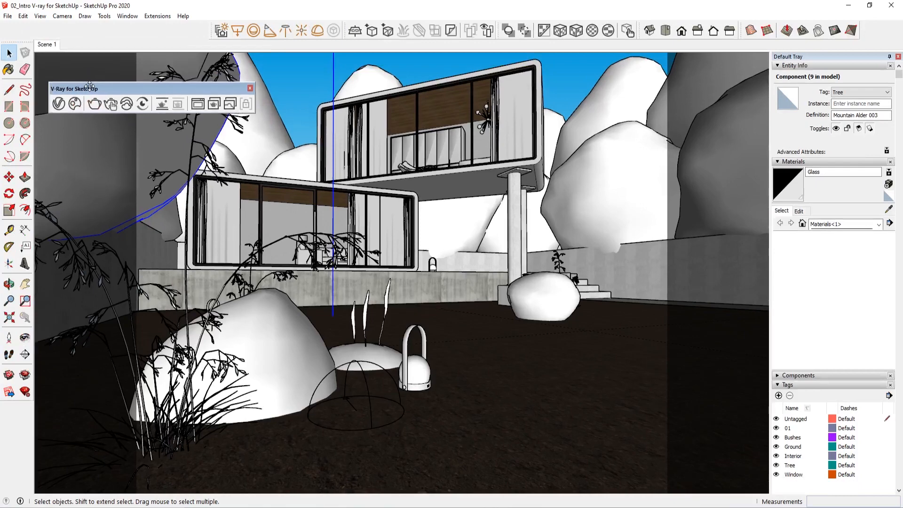
click(76, 108)
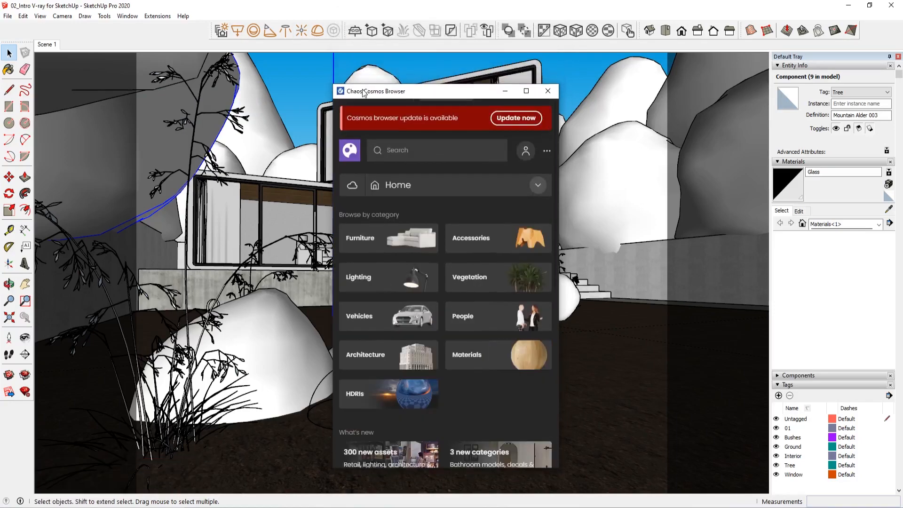
drag(364, 93, 373, 34)
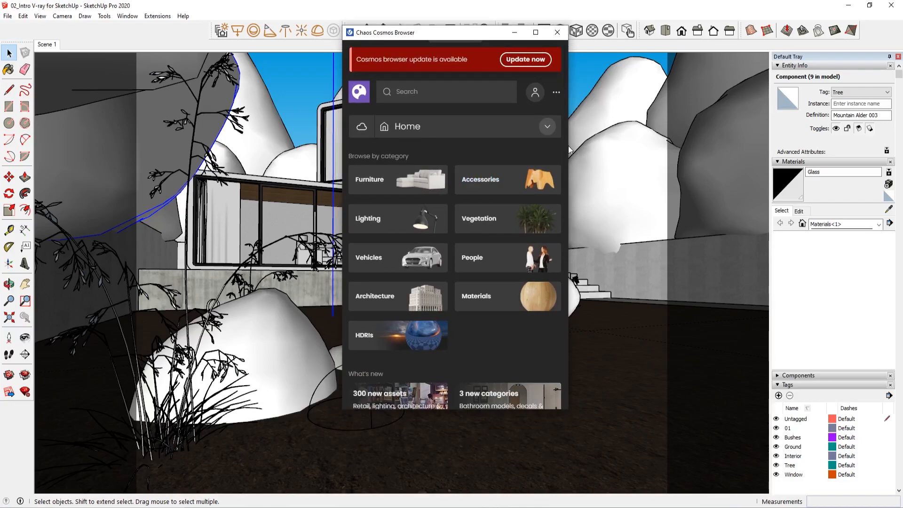
scroll(507, 290, down, 4)
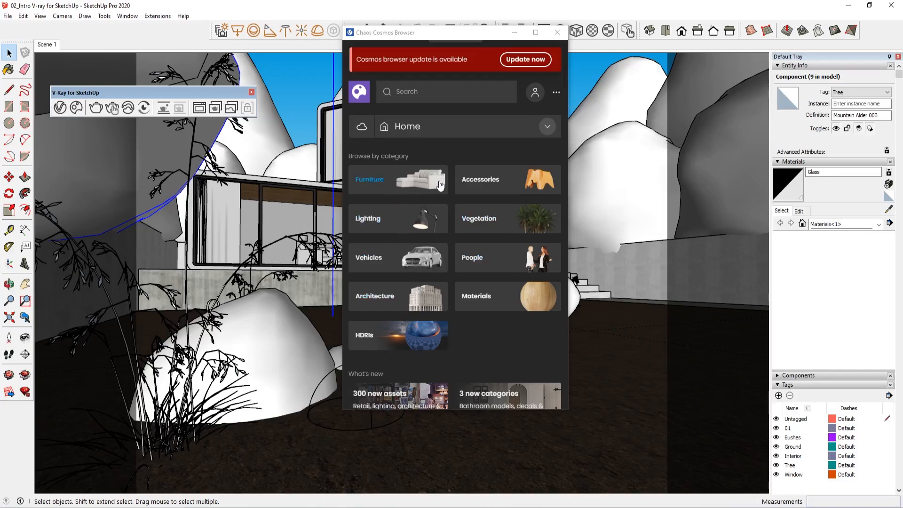
Browse the Furniture models in the Cosmos library and maximize the browser window.
click(407, 184)
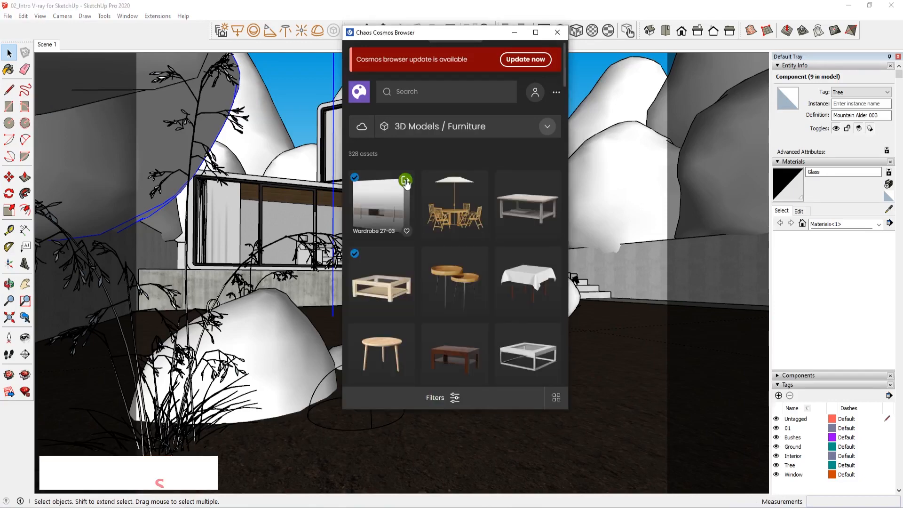
scroll(496, 295, down, 6)
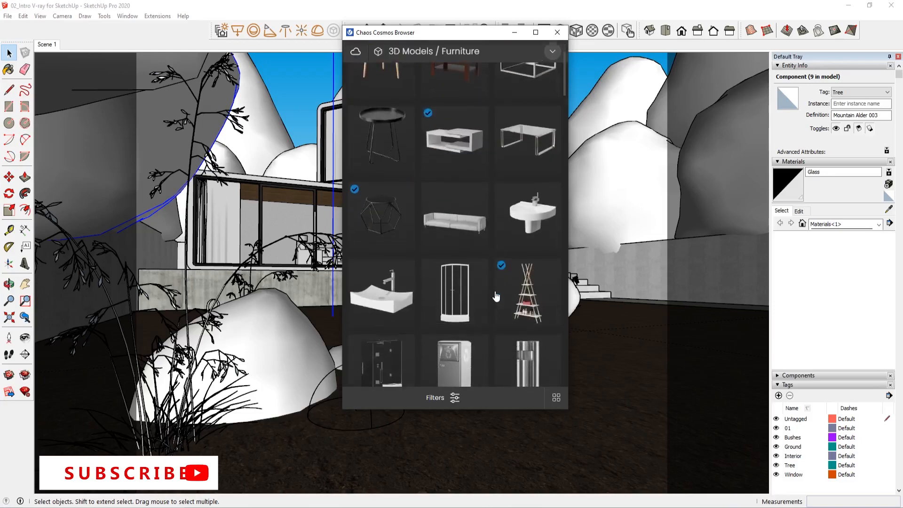
scroll(496, 295, up, 8)
click(536, 32)
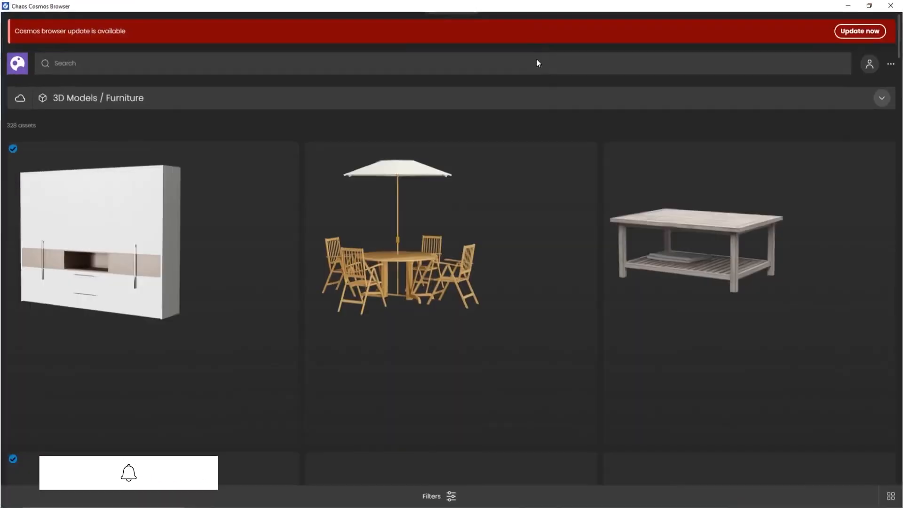
Look over the Cosmos home page's recently added assets and the Collections page, and return home.
click(74, 175)
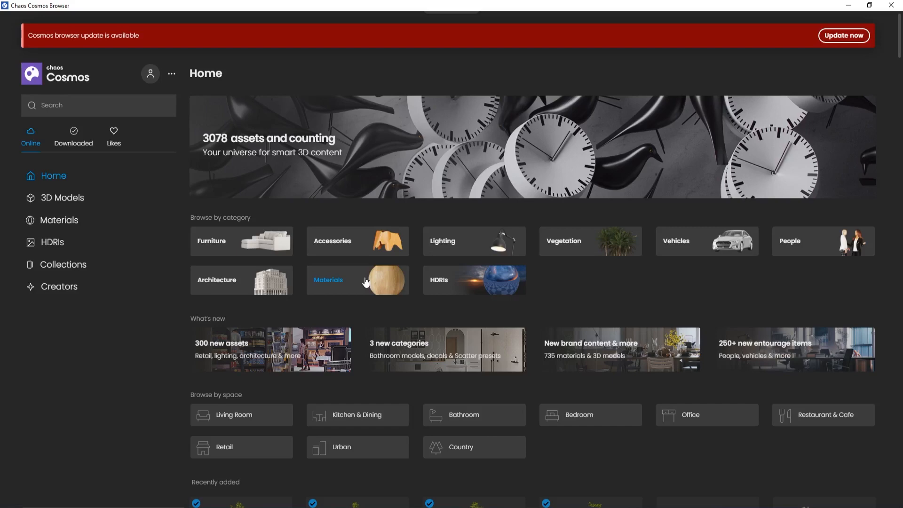
scroll(476, 430, down, 10)
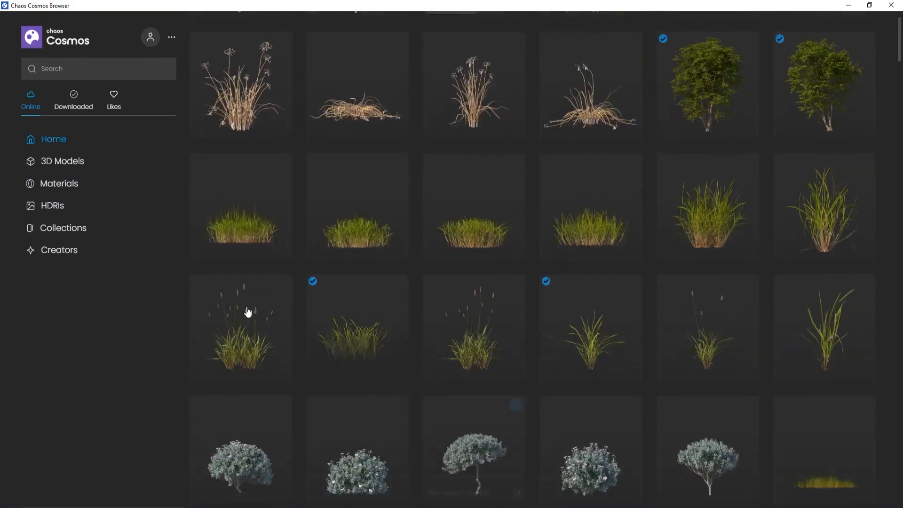
click(29, 229)
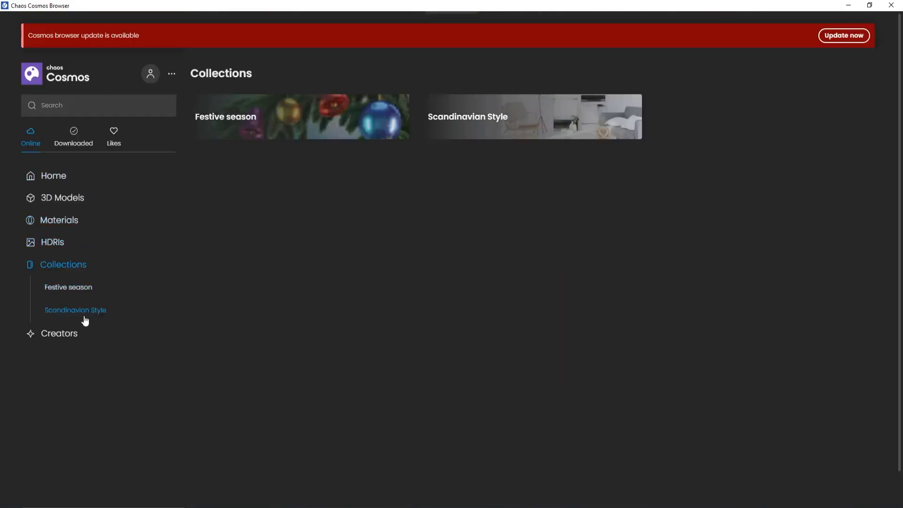
click(67, 182)
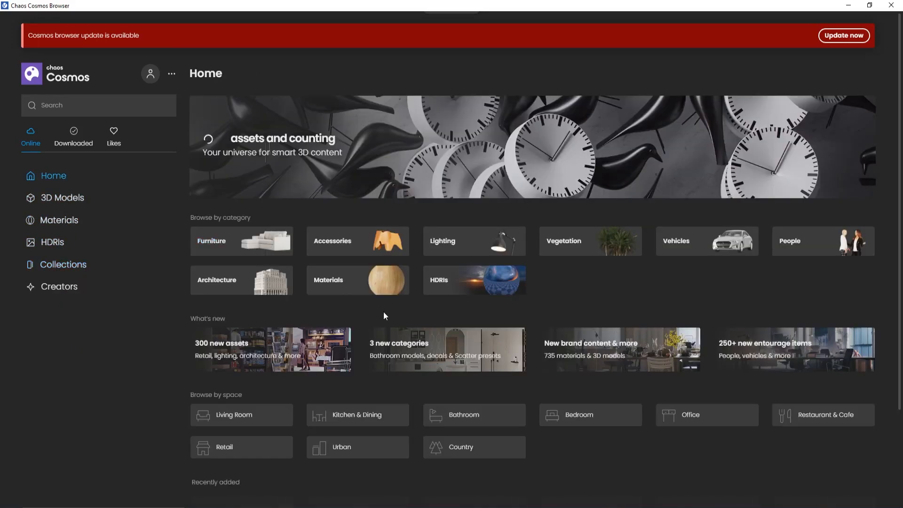
Browse the whole Furniture category in the maximized browser down to its last models.
click(248, 240)
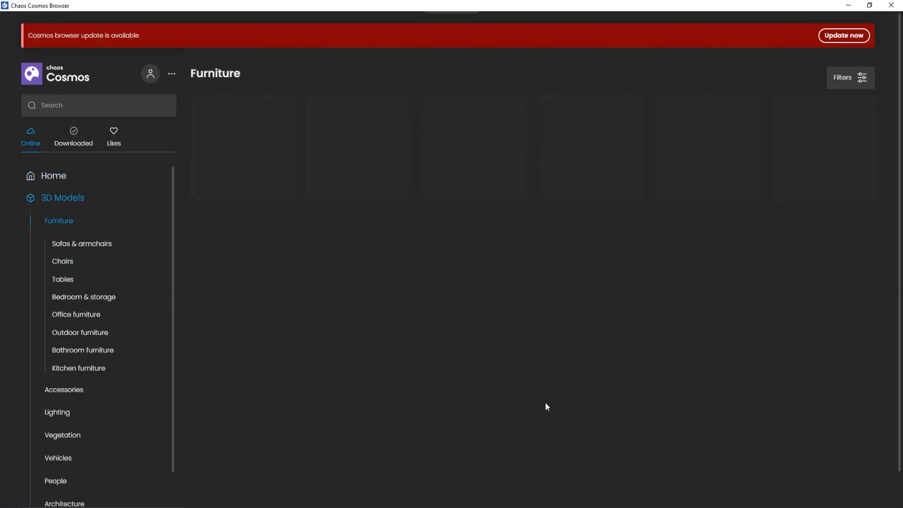
scroll(535, 383, down, 10)
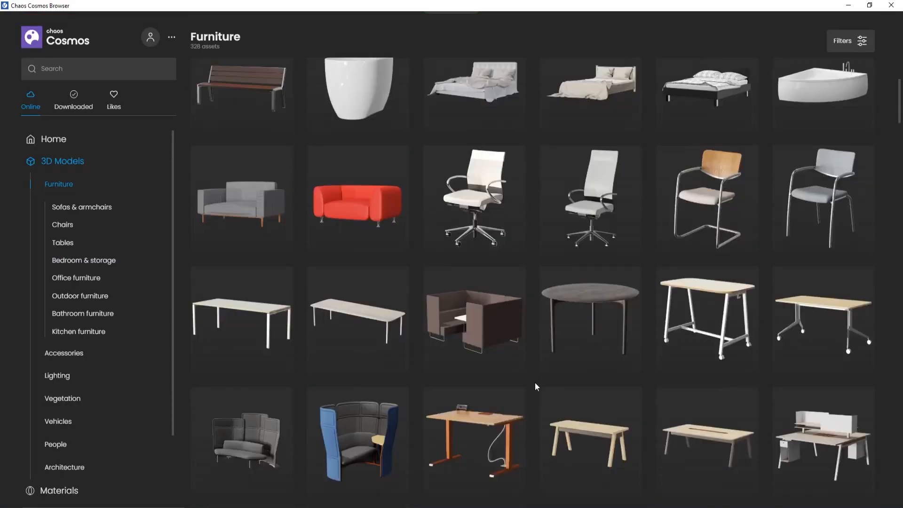
scroll(530, 385, down, 2)
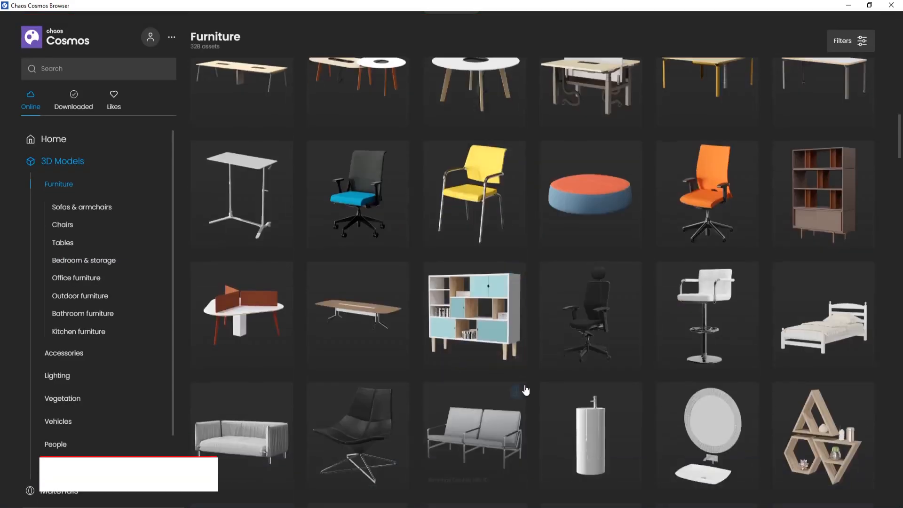
scroll(526, 390, down, 15)
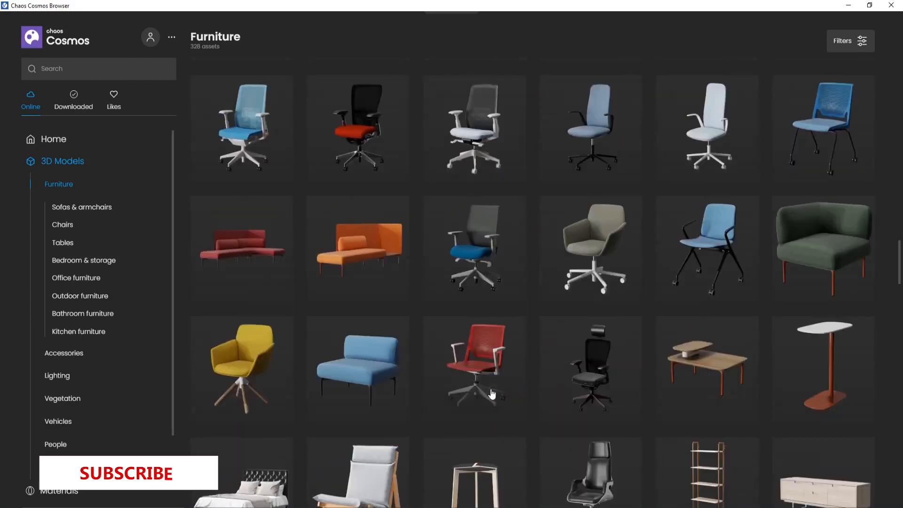
scroll(854, 480, down, 15)
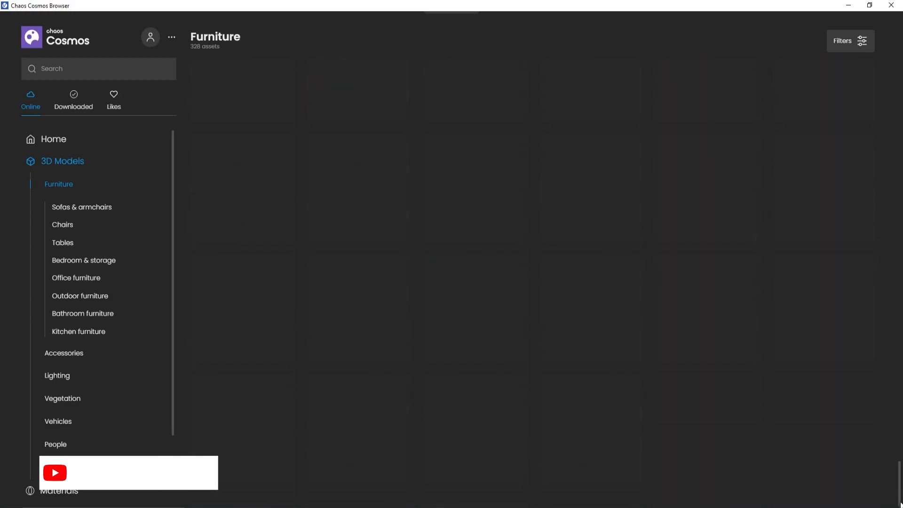
scroll(819, 431, up, 1)
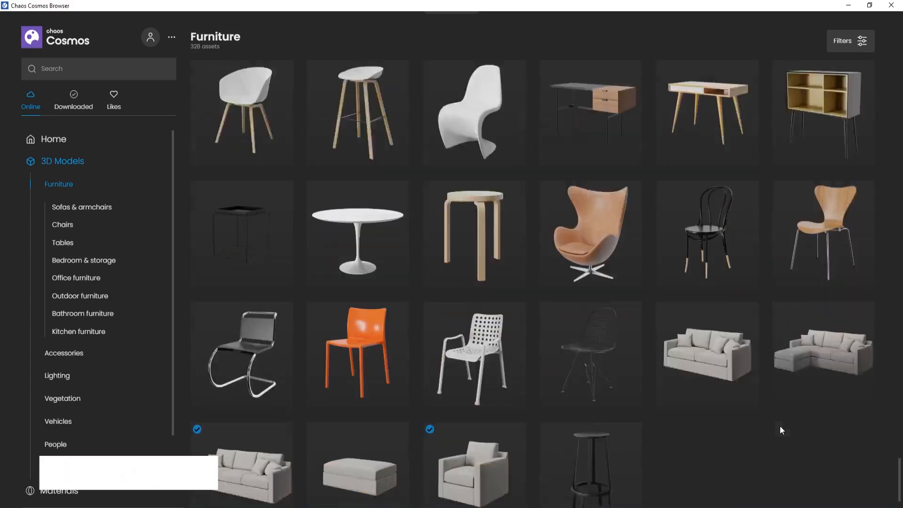
Search the Cosmos library for the recent term "book shelf".
scroll(753, 419, down, 1)
click(104, 68)
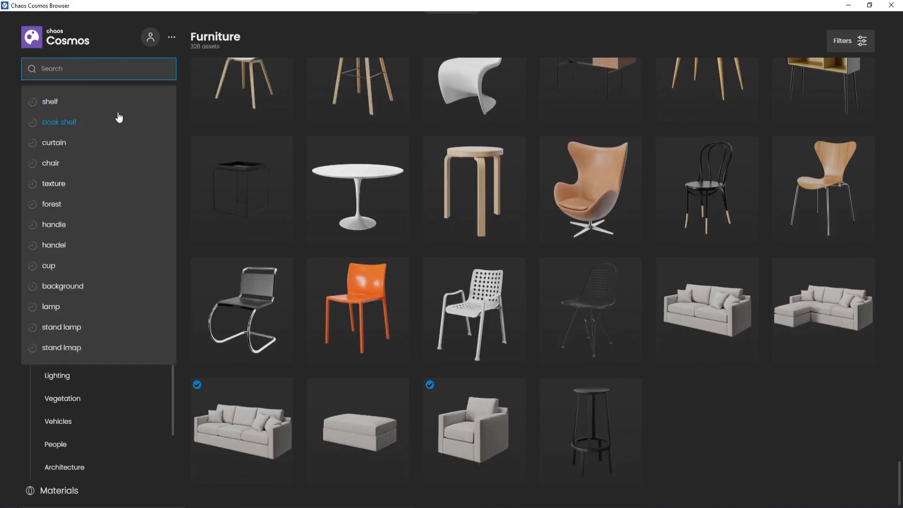
click(88, 122)
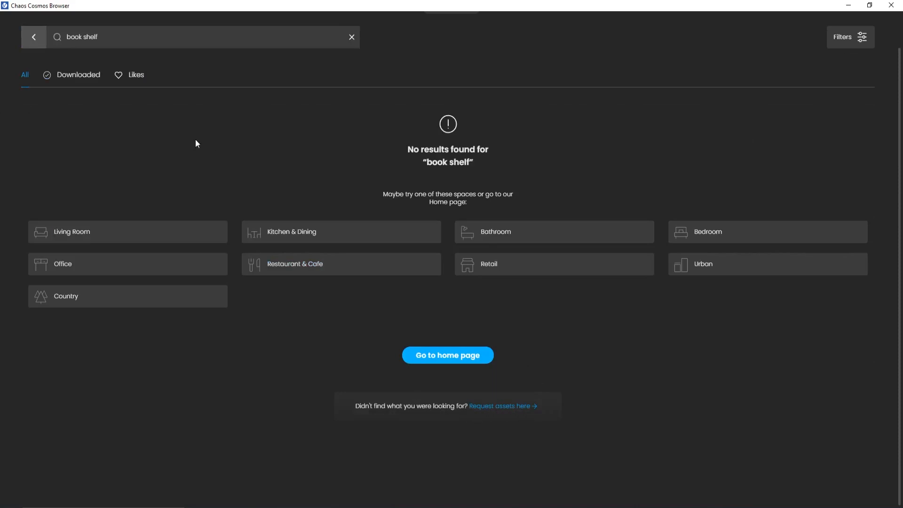
Download the Table Set 93-02 asset from the Furniture models, and close the Cosmos browser.
click(33, 37)
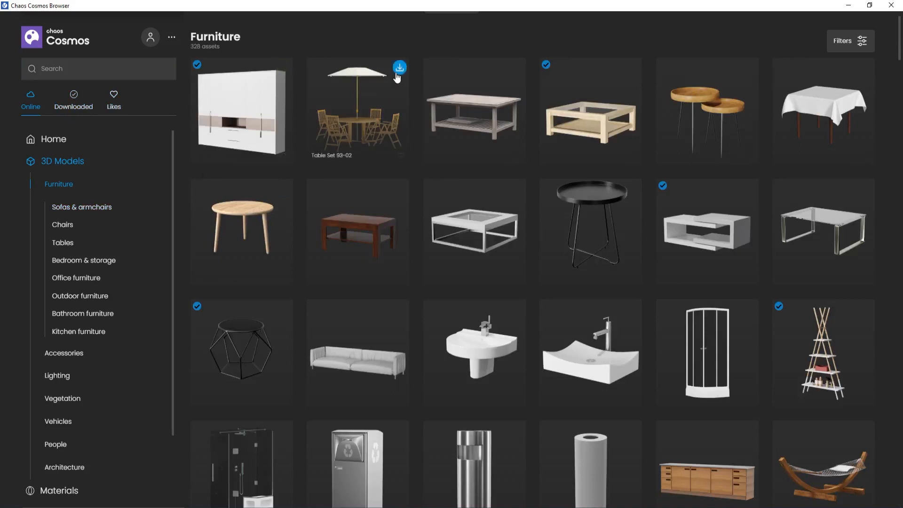
click(399, 67)
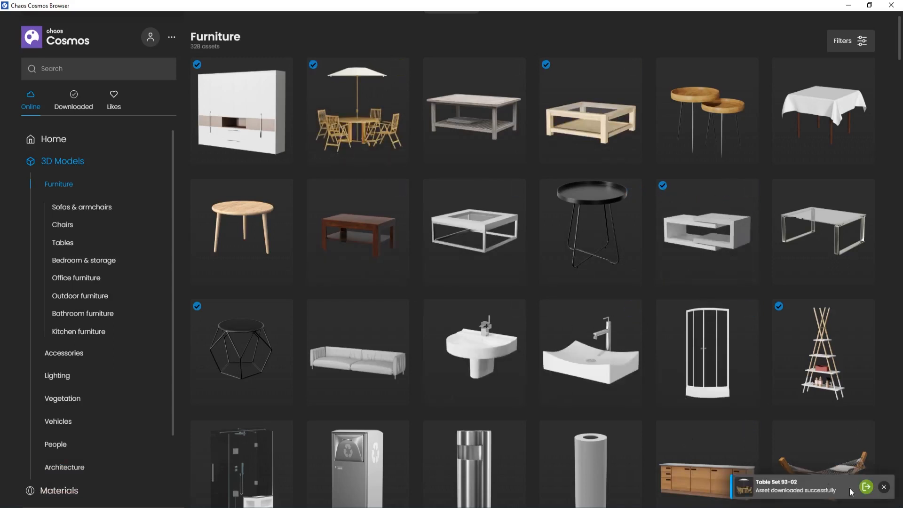
click(885, 488)
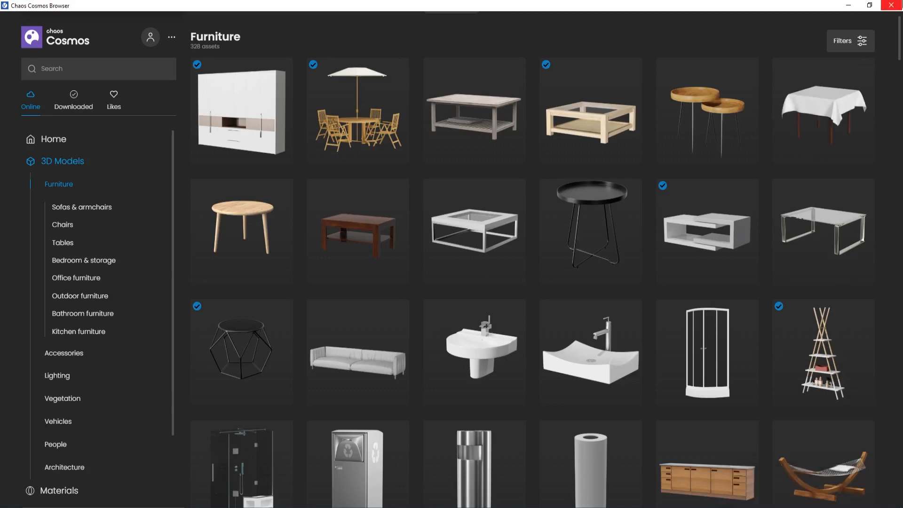
click(891, 5)
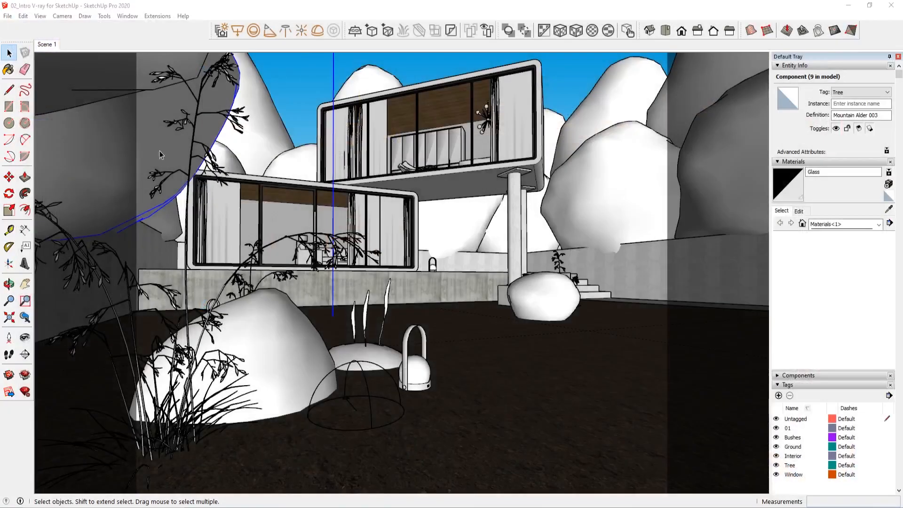
click(290, 84)
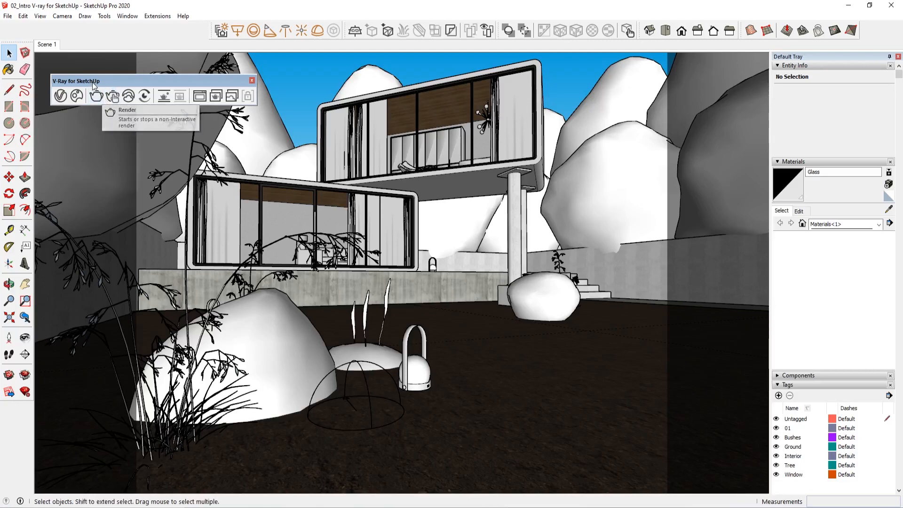
Launch V-Ray Vision, view the house scene's real-time preview in the maximized window, and close it.
drag(89, 82, 86, 78)
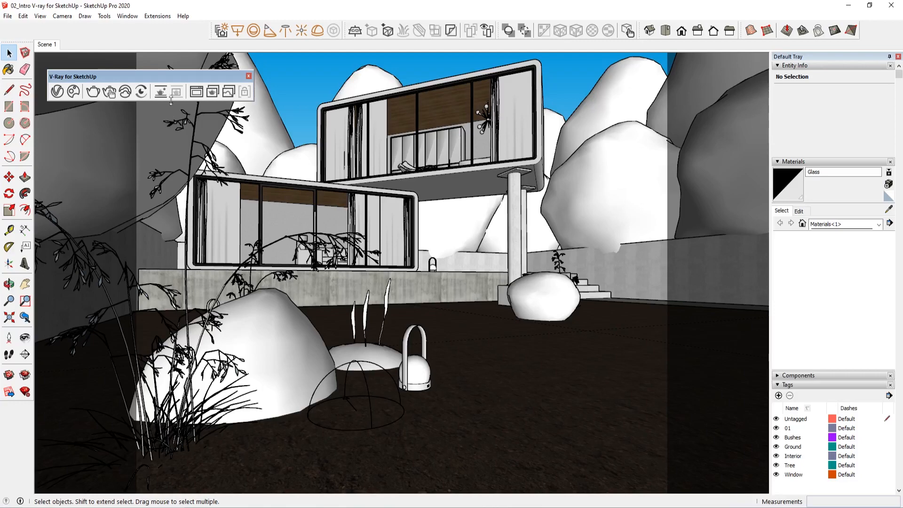
click(140, 92)
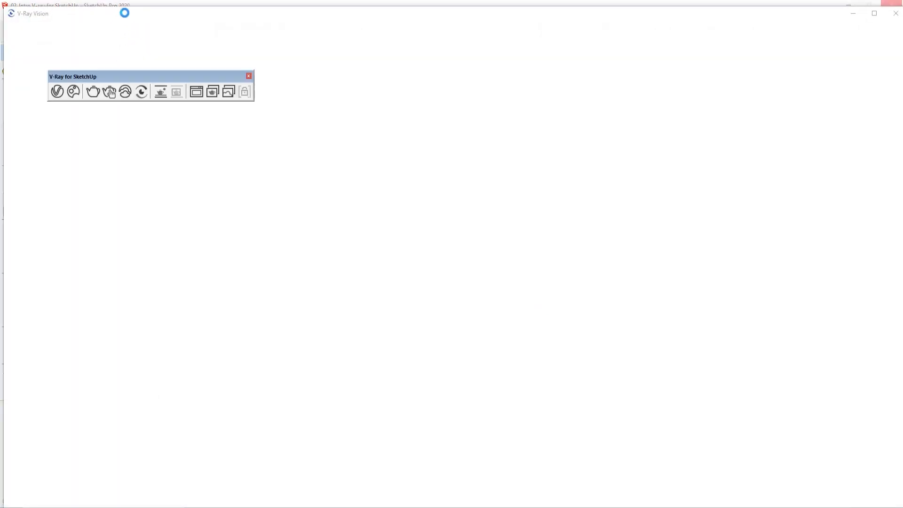
double_click(114, 13)
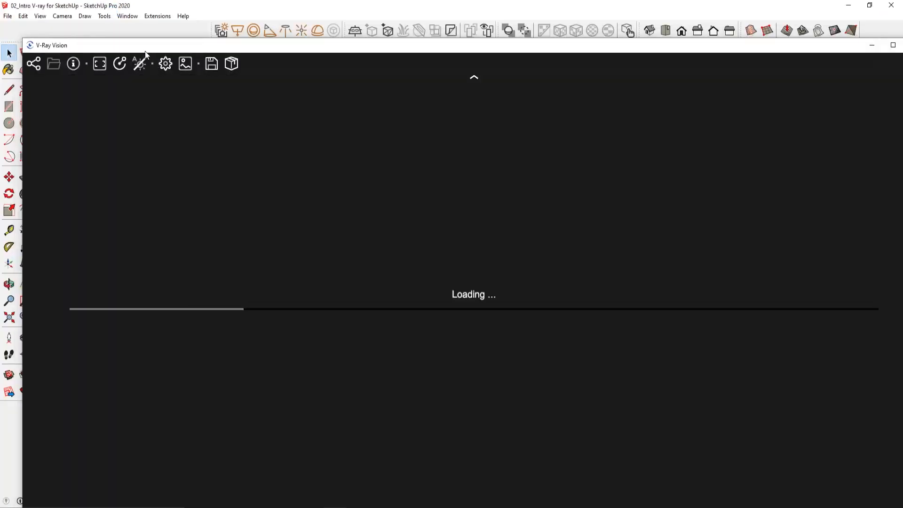
mouse_move(140, 38)
mouse_down()
mouse_move(195, 101)
mouse_move(263, 227)
mouse_up()
mouse_move(78, 72)
mouse_down()
mouse_move(277, 198)
mouse_move(485, 235)
mouse_up()
double_click(485, 230)
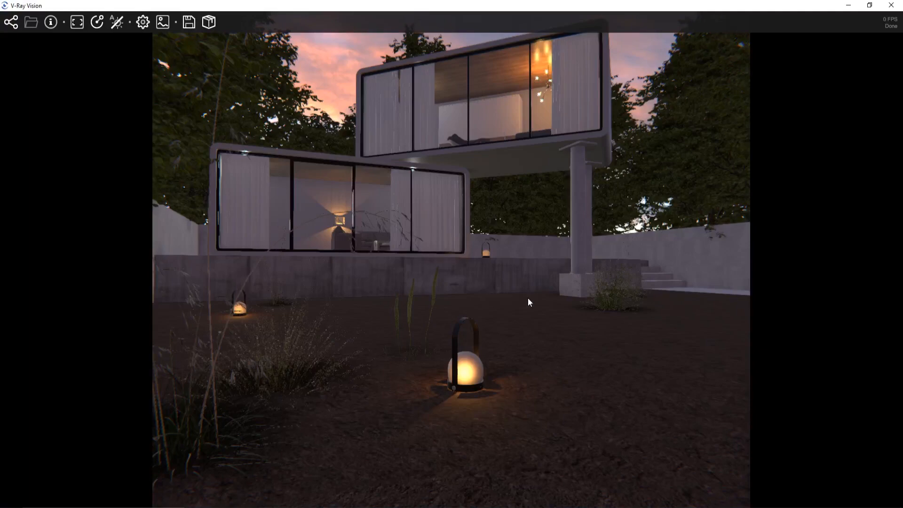
mouse_move(527, 301)
mouse_down()
mouse_move(424, 298)
mouse_move(556, 320)
mouse_move(545, 294)
mouse_move(530, 289)
mouse_up()
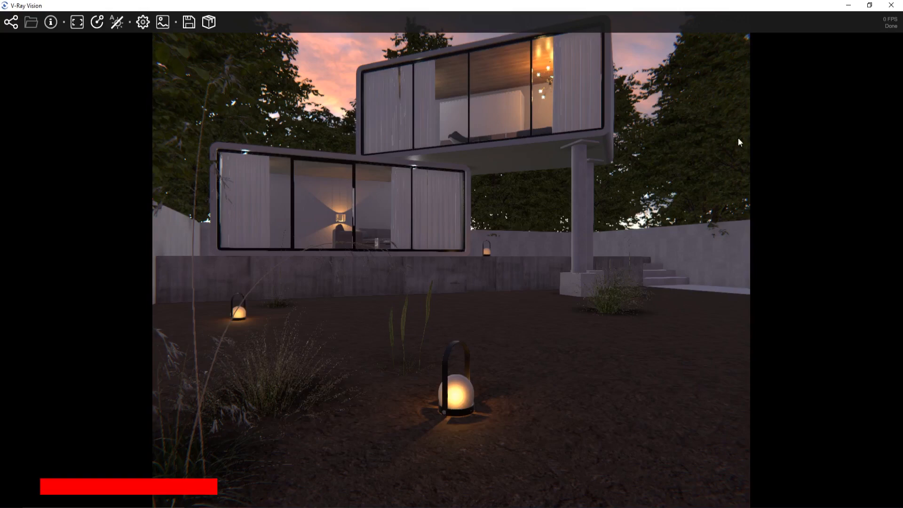
click(889, 7)
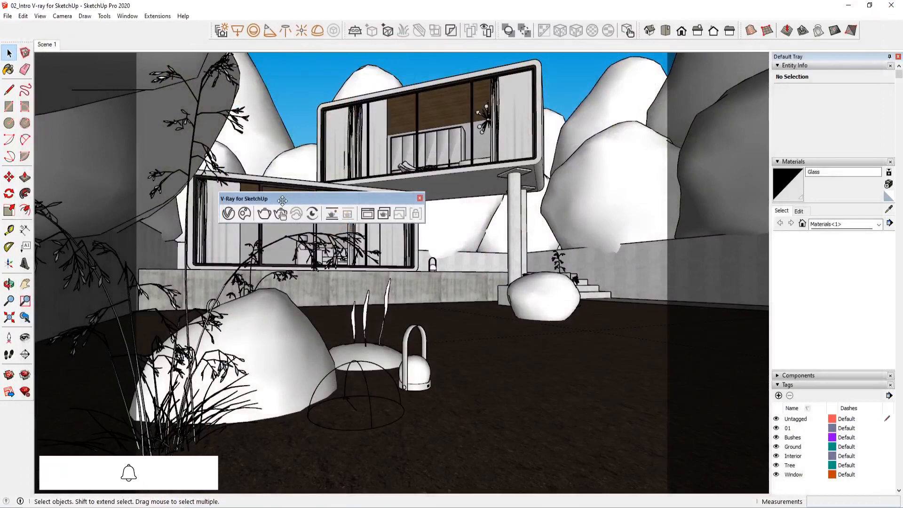
Dock the V-Ray for SketchUp toolbar alongside the other toolbars and start an interactive Viewport Render.
drag(282, 200, 94, 29)
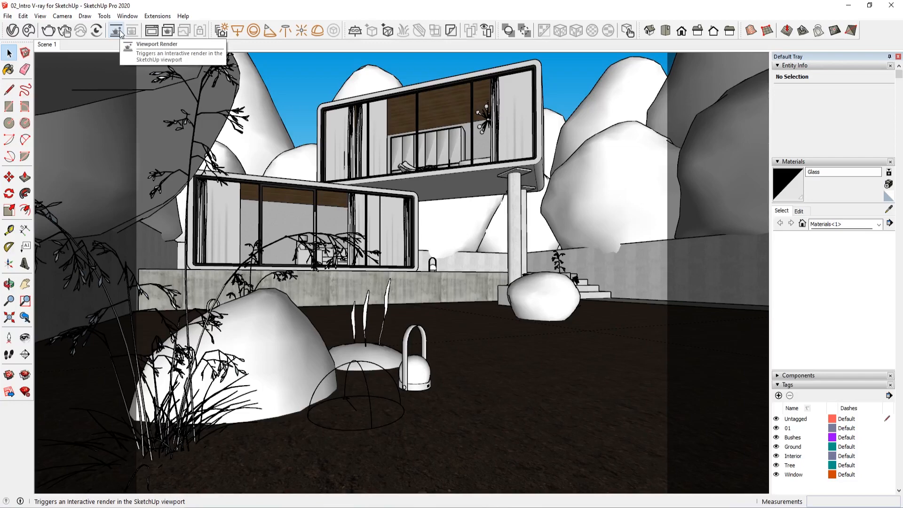
click(116, 31)
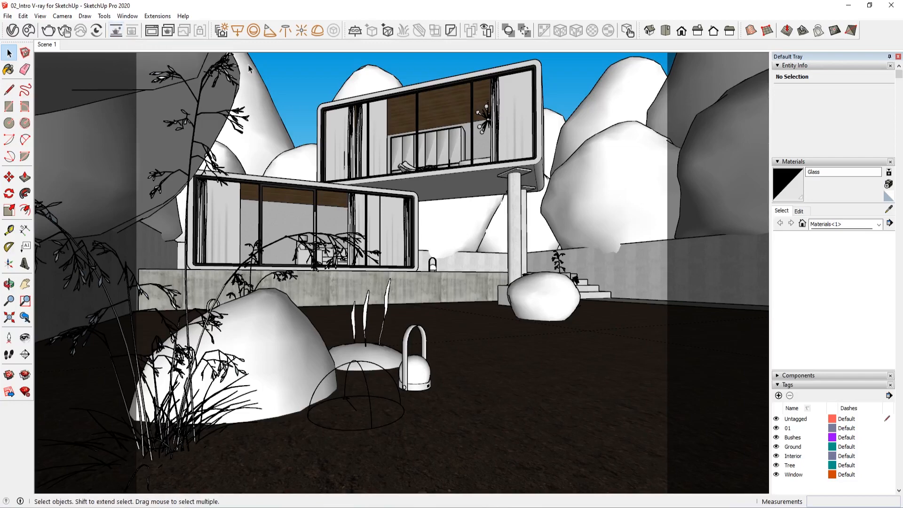
click(117, 32)
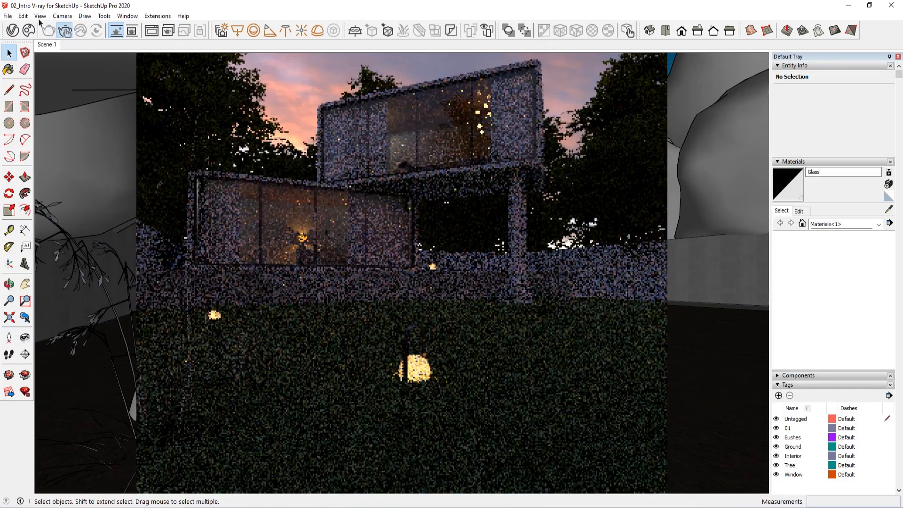
Set the render output's aspect ratio to 16:9 - Widescreen in the V-Ray Asset Editor settings.
click(12, 31)
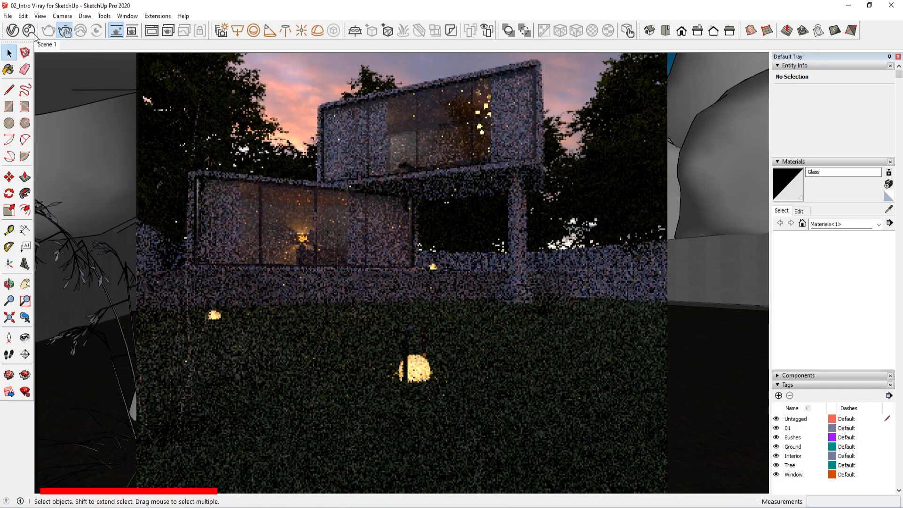
click(178, 83)
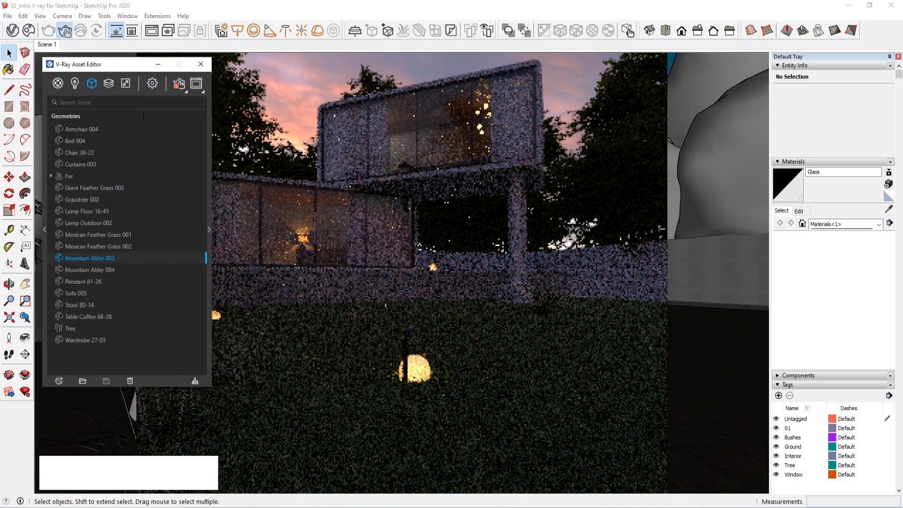
click(118, 258)
scroll(115, 270, down, 2)
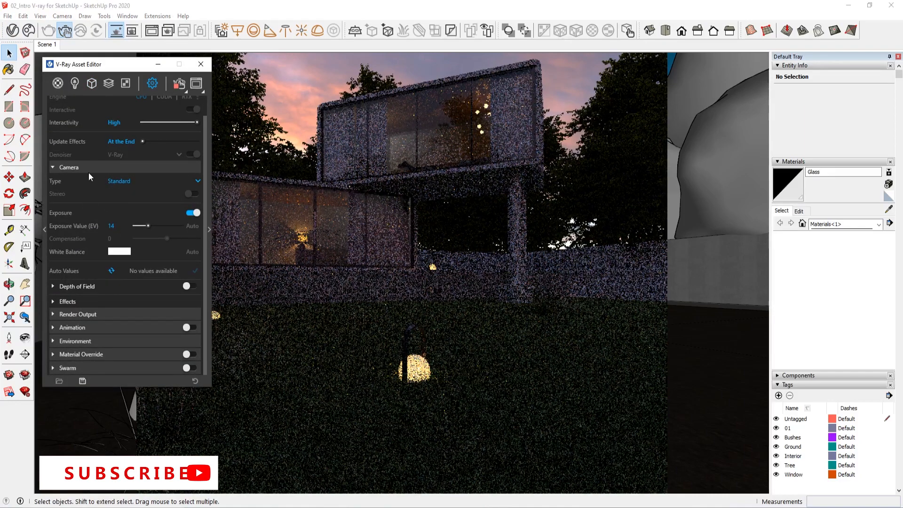
click(87, 315)
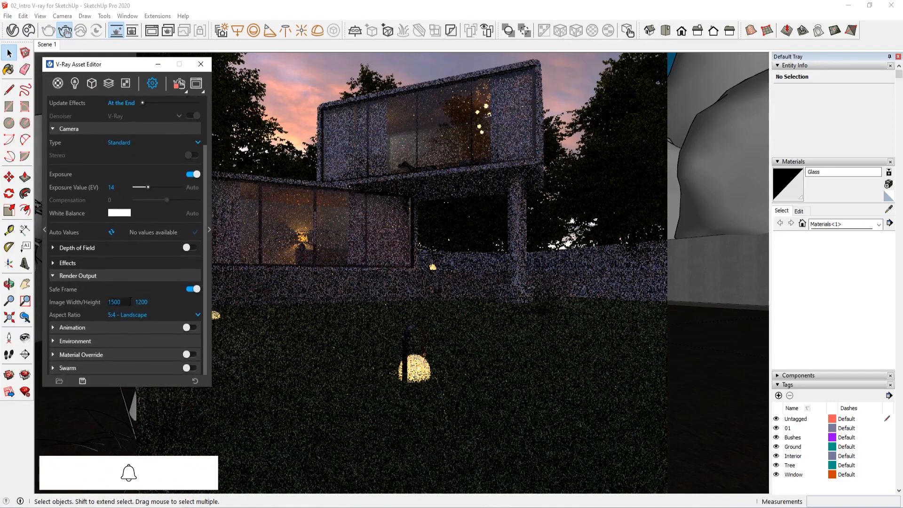
click(130, 316)
click(152, 222)
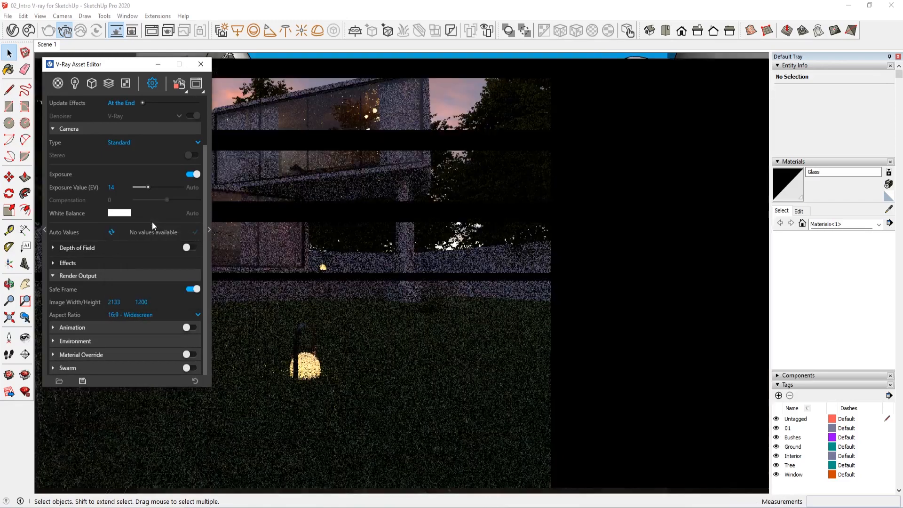
click(195, 83)
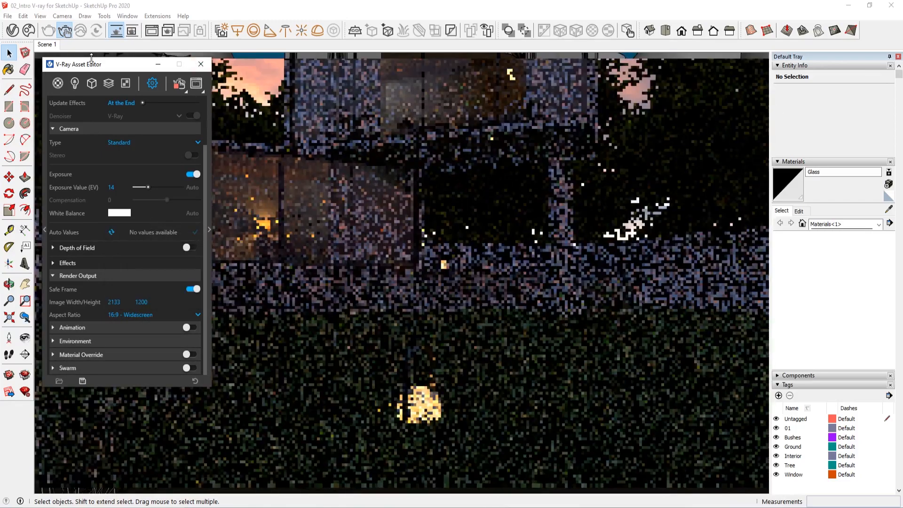
Orbit around the house to try the viewport render from another angle, and close the Asset Editor.
drag(127, 65, 620, 176)
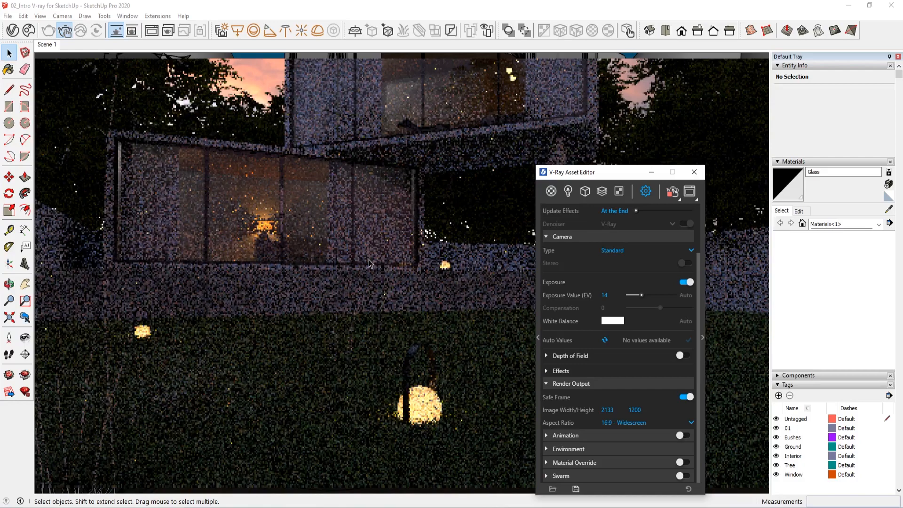
middle_drag(369, 264, 418, 314)
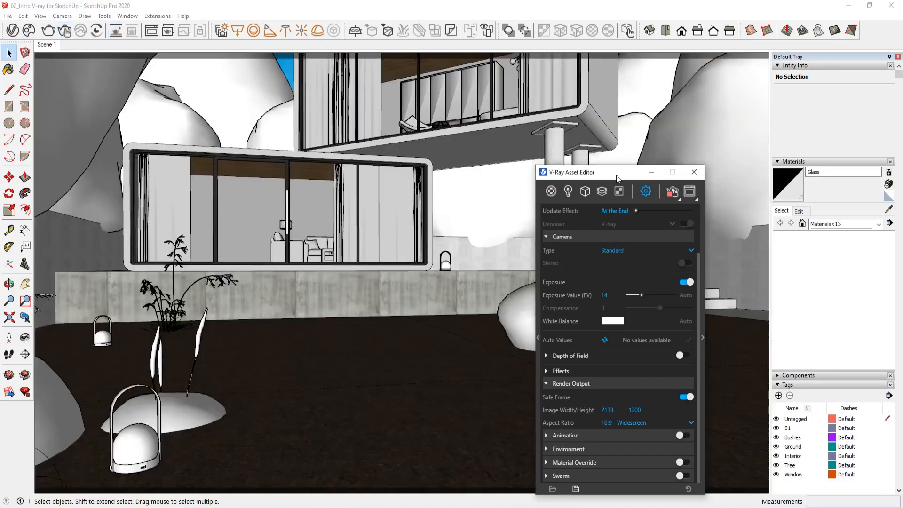
drag(555, 171, 291, 106)
click(429, 105)
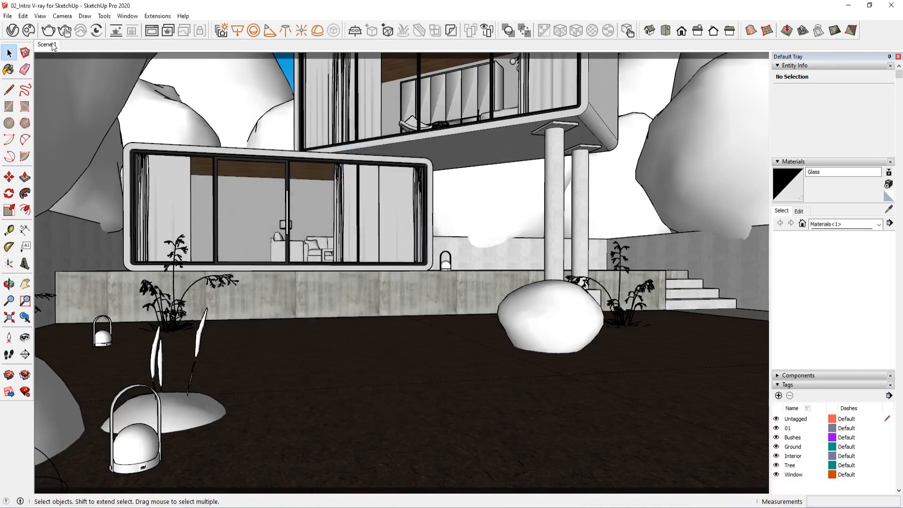
Restore the Scene 1 view and set the render output's aspect ratio to 5:4 - Landscape.
click(47, 44)
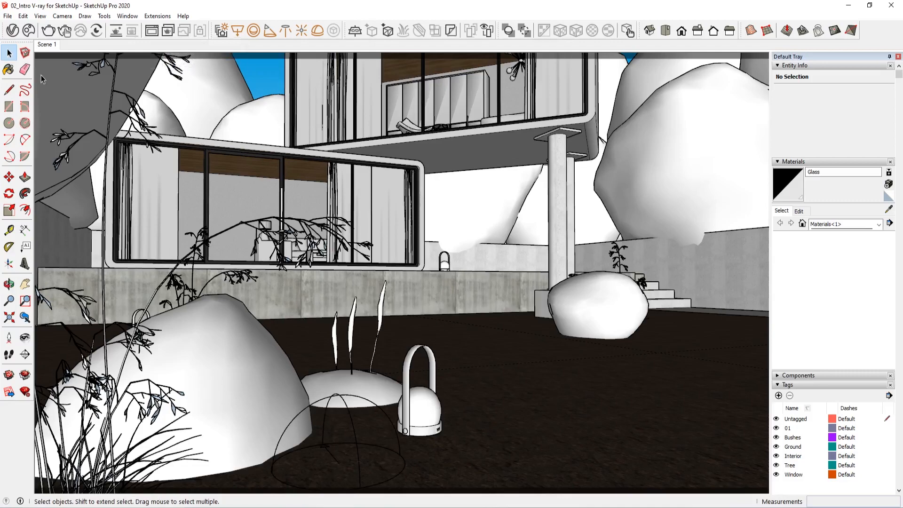
click(12, 30)
click(360, 356)
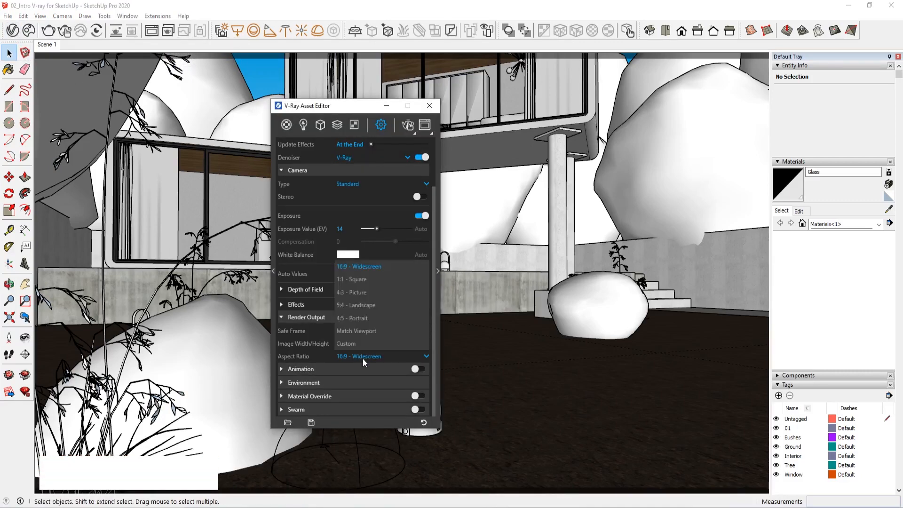
click(373, 309)
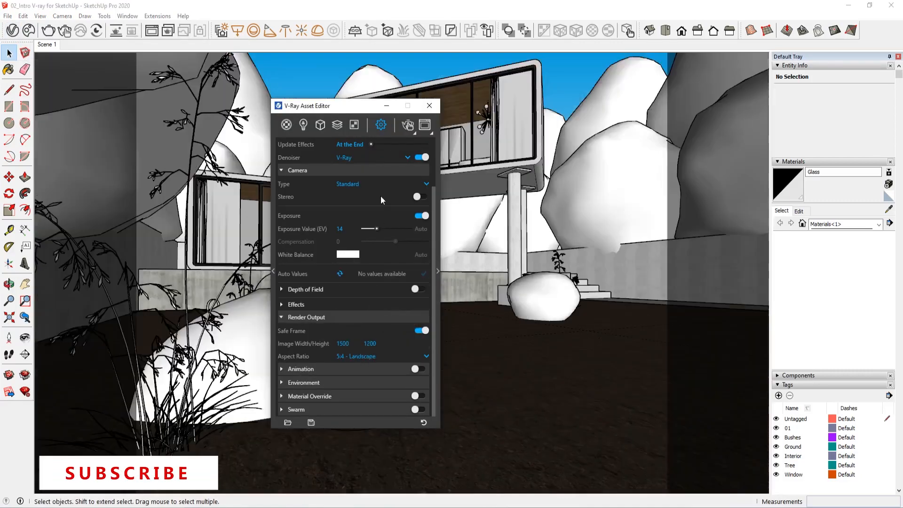
click(430, 105)
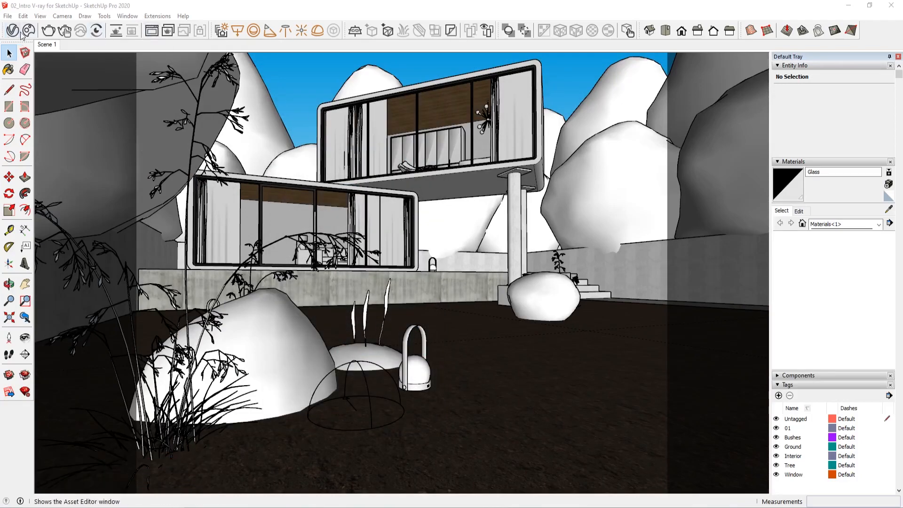
Draw a render region over the terrace wall and ground in the V-Ray Frame Buffer, and close the buffer.
click(149, 32)
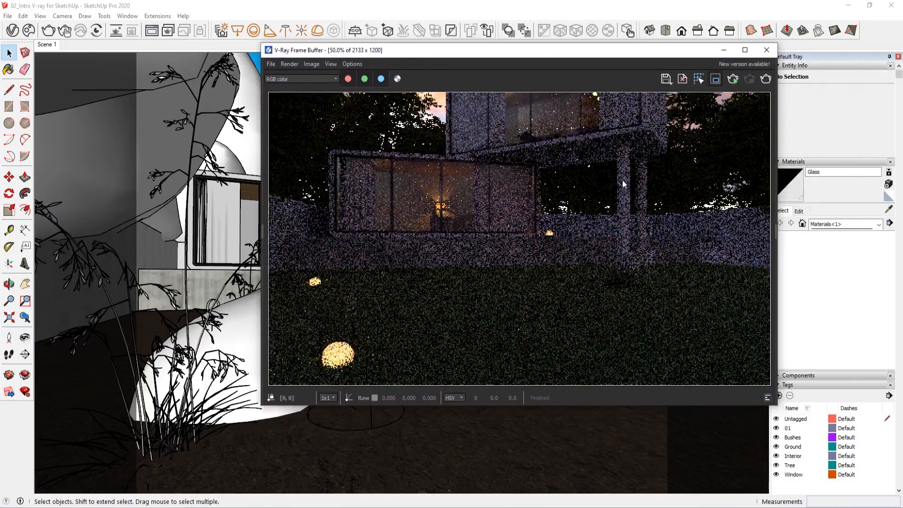
click(717, 81)
drag(643, 153, 379, 314)
drag(358, 248, 581, 339)
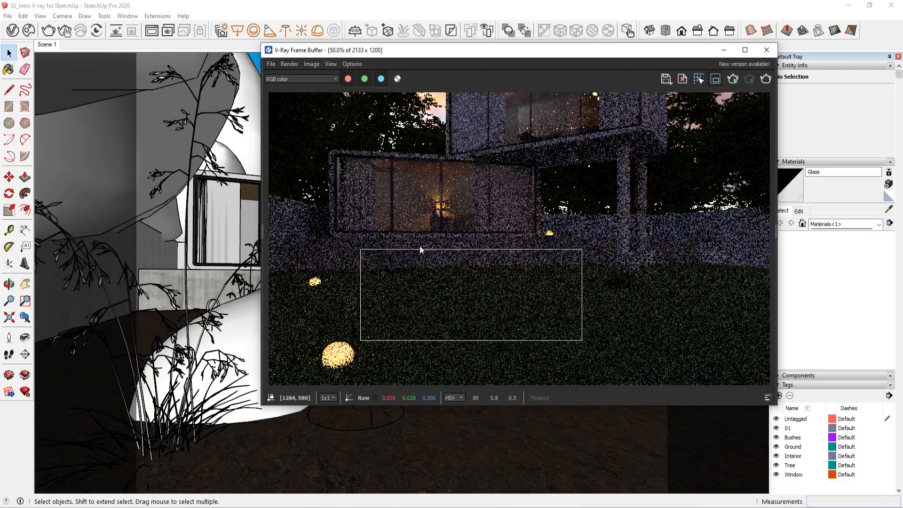
drag(381, 228, 555, 317)
drag(331, 44, 350, 44)
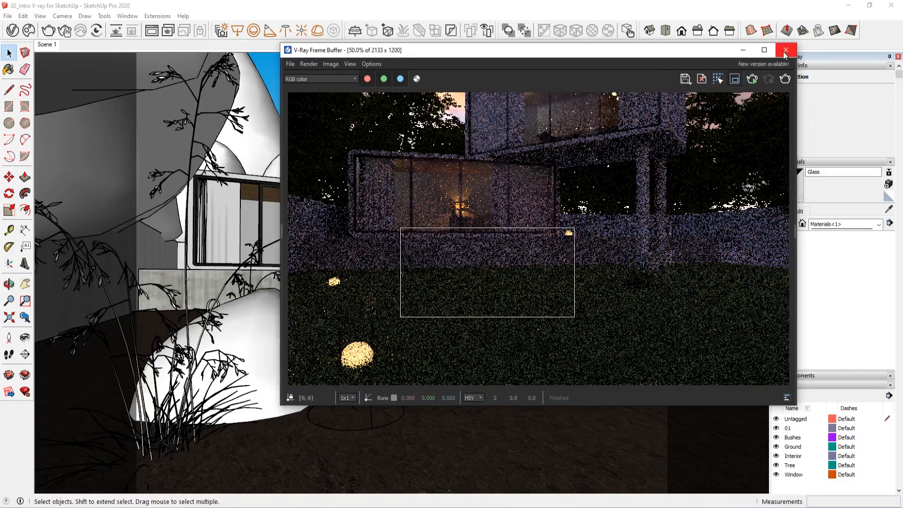
click(785, 52)
Open the V-Ray Frame Buffer from the Asset Editor to view the last render, and close both windows.
click(12, 30)
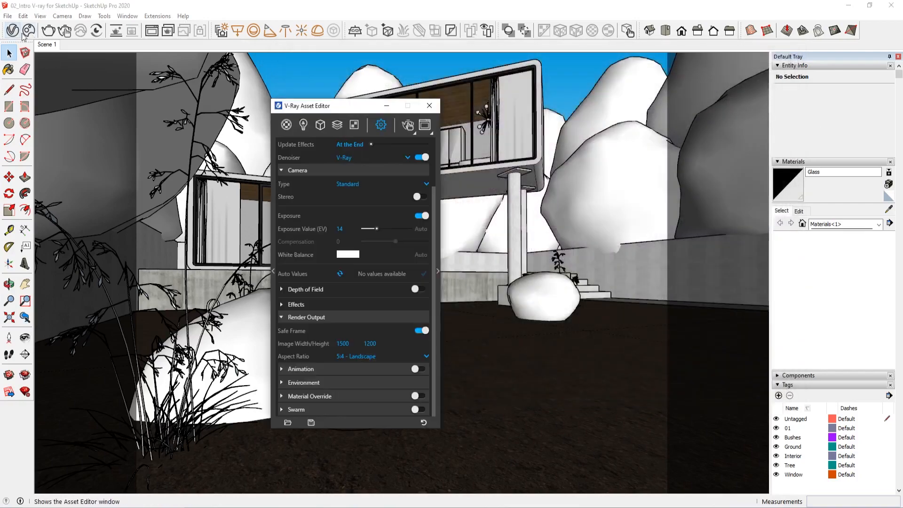
drag(325, 105, 149, 87)
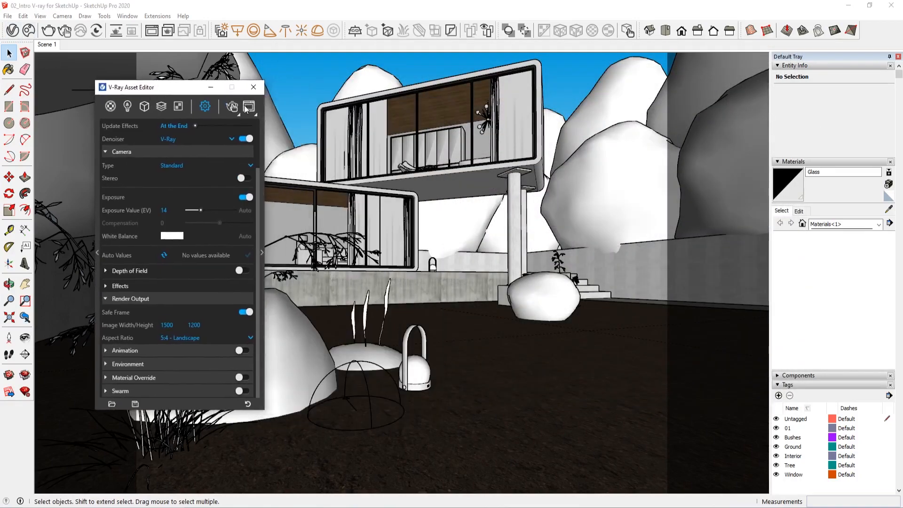
click(249, 107)
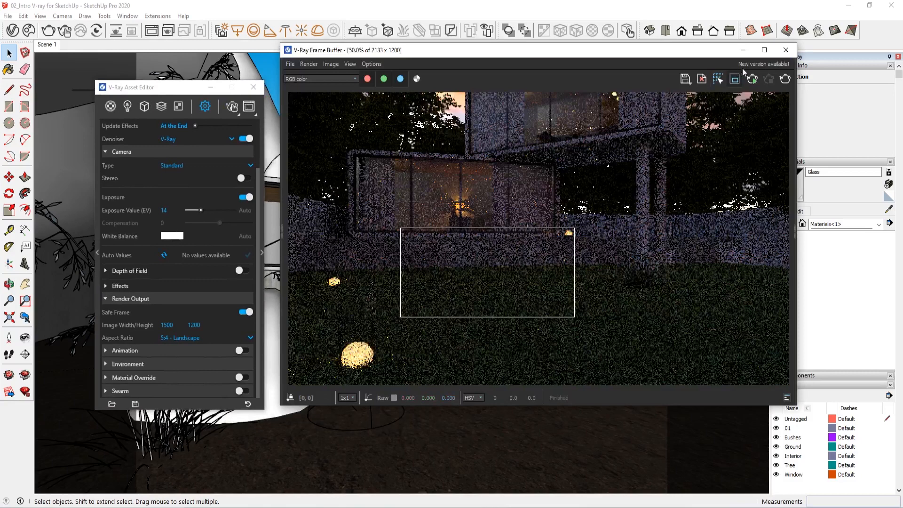
click(785, 50)
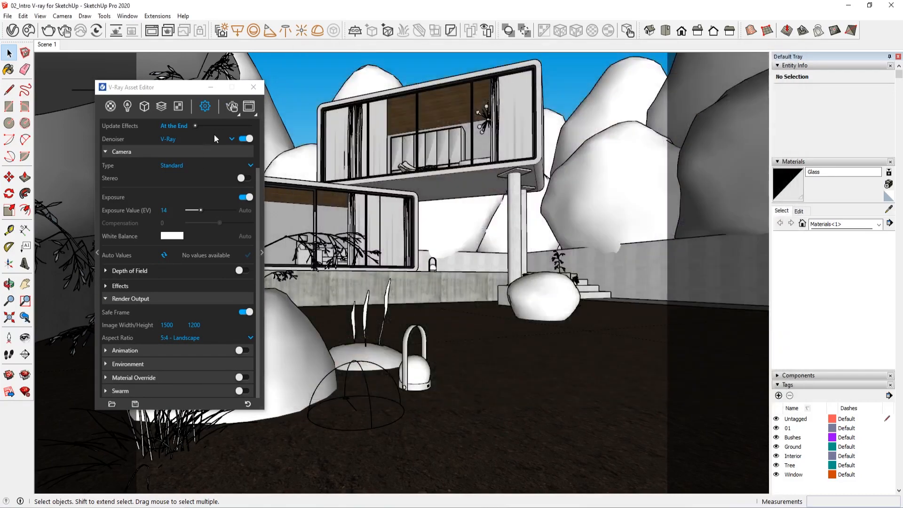
click(253, 87)
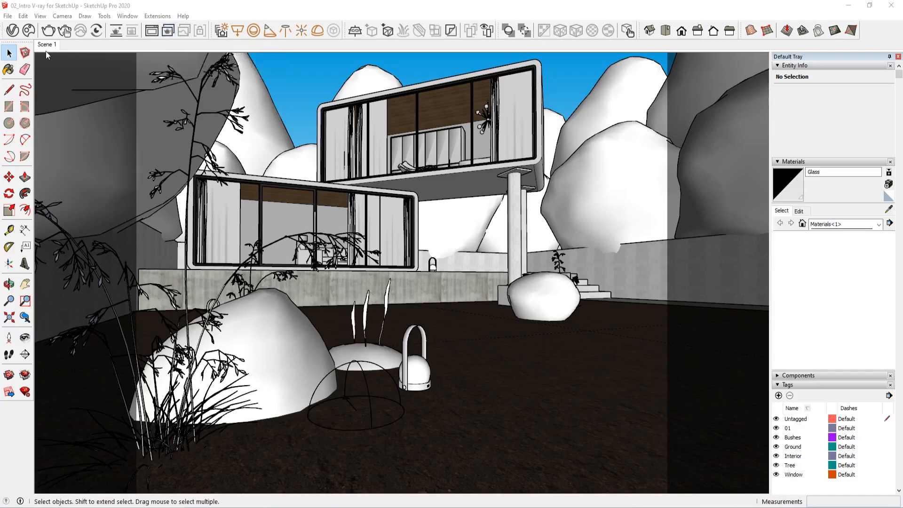
Orbit to a more frontal view of the house and save it as a new scene.
click(62, 16)
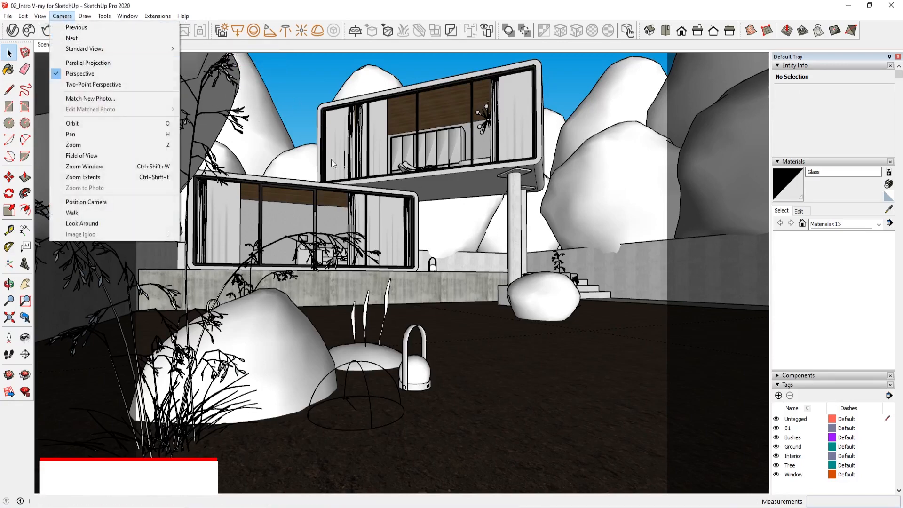
click(312, 92)
middle_drag(536, 301, 419, 323)
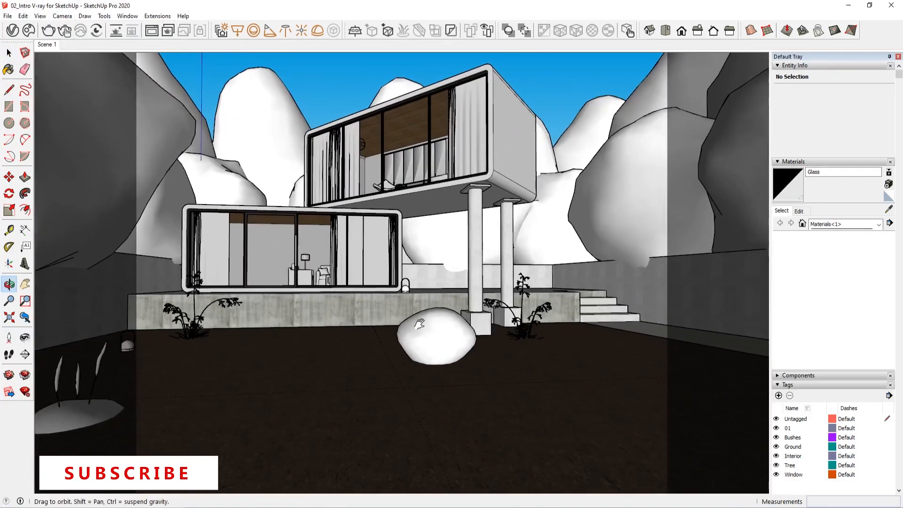
click(40, 16)
click(134, 190)
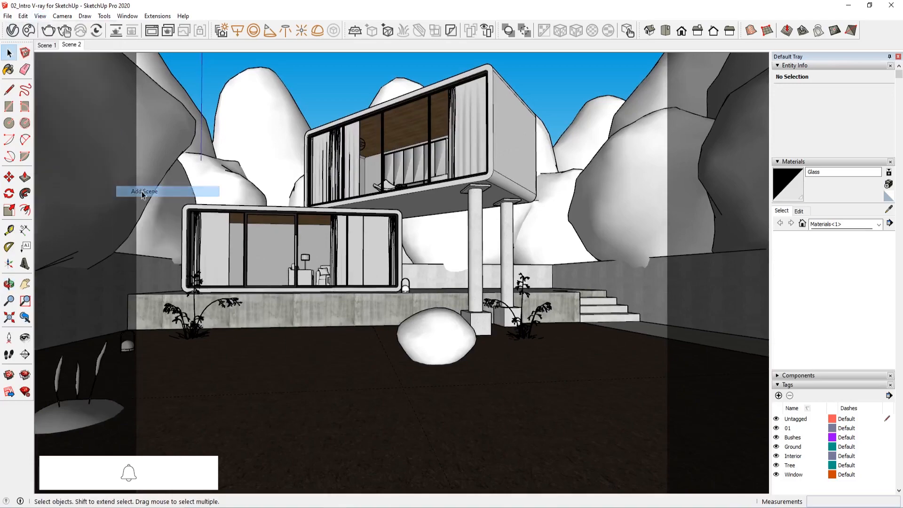
Save another scene looking at the house's pillars and side steps, and switch between the saved scenes.
middle_drag(487, 308, 331, 289)
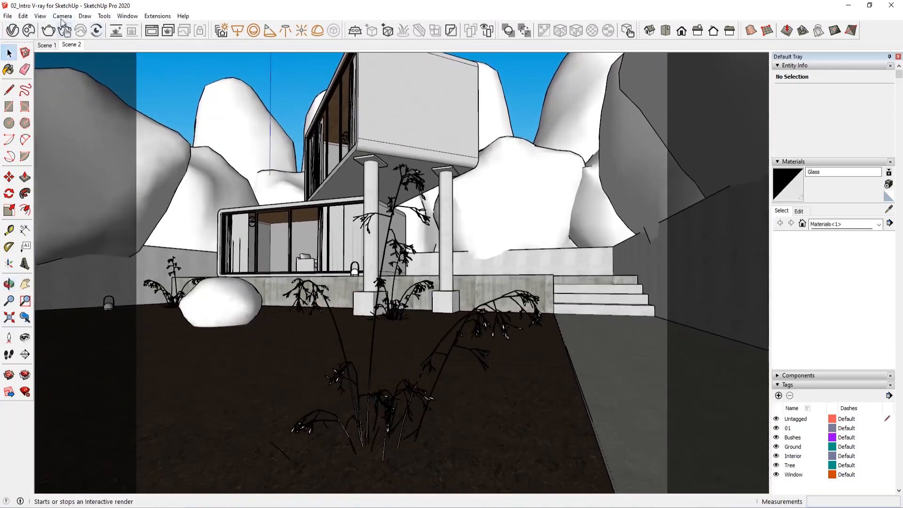
click(40, 16)
click(137, 191)
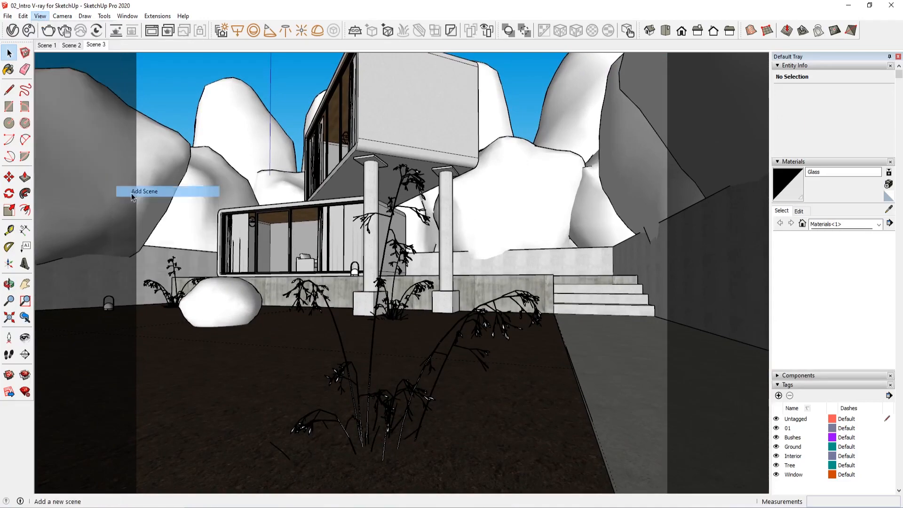
click(46, 45)
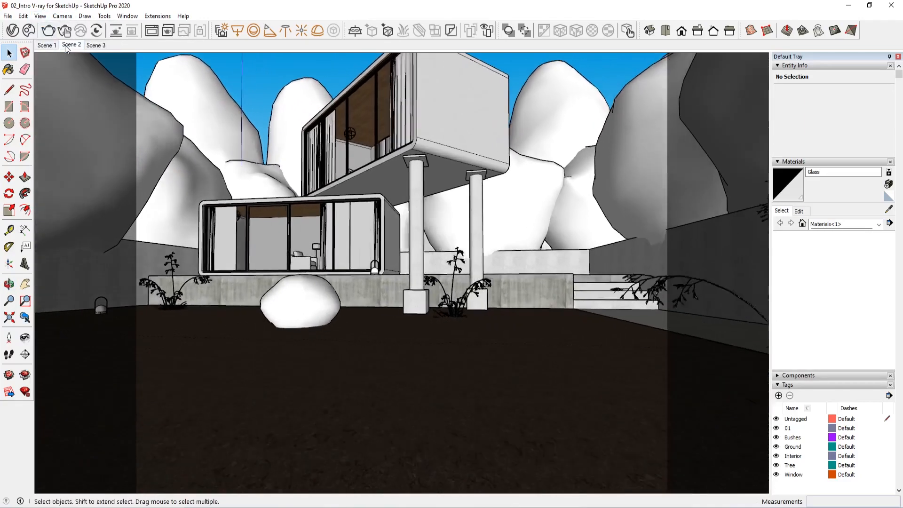
click(96, 44)
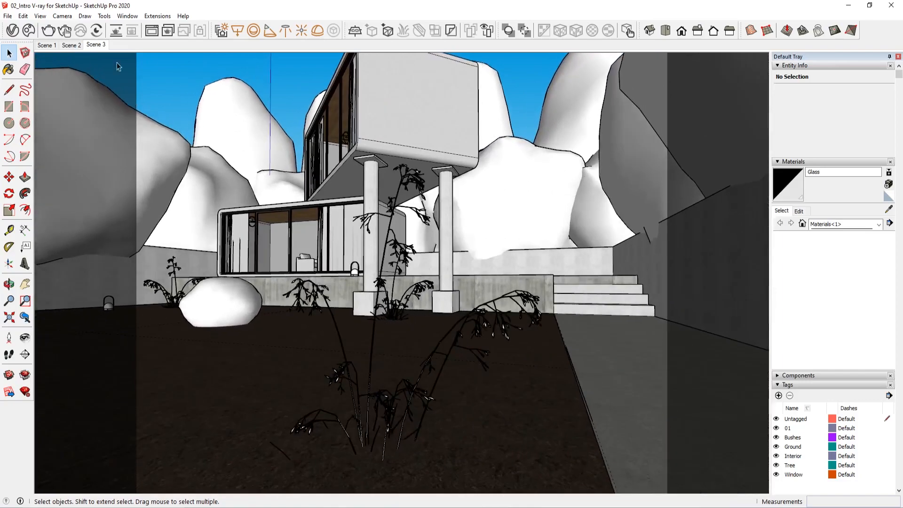
Review the lights in the V-Ray Asset Editor, and try a batch render of the scenes without specifying an output path.
click(12, 30)
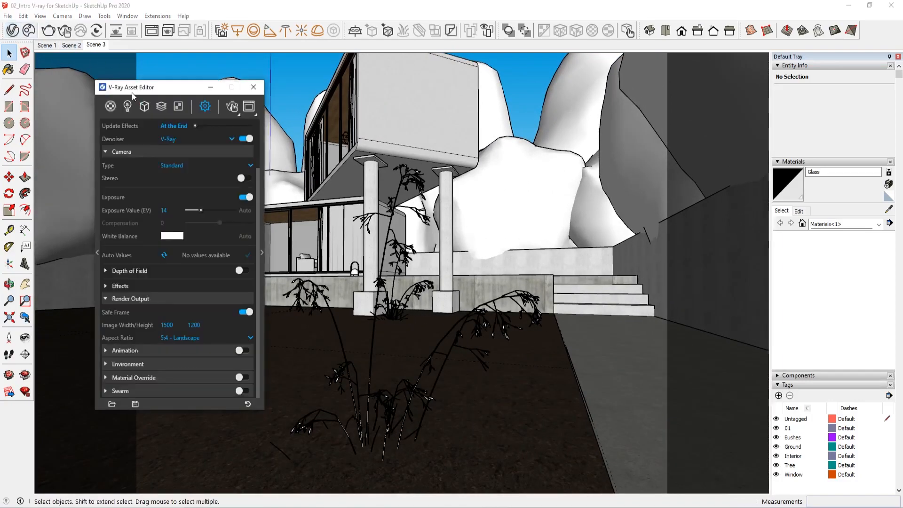
click(129, 107)
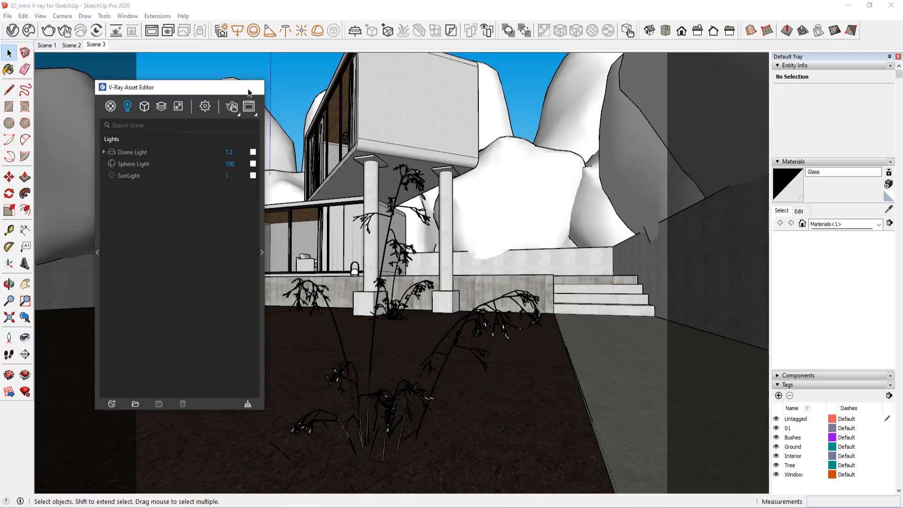
click(249, 88)
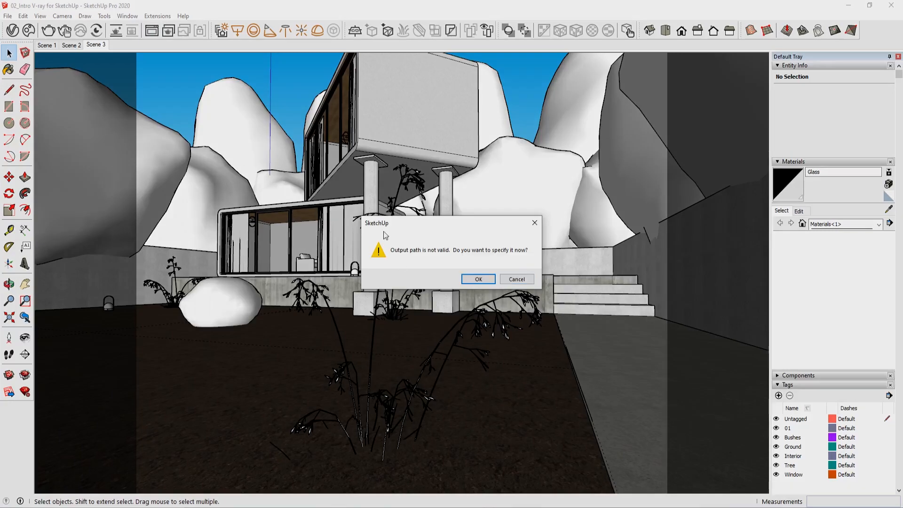
click(517, 280)
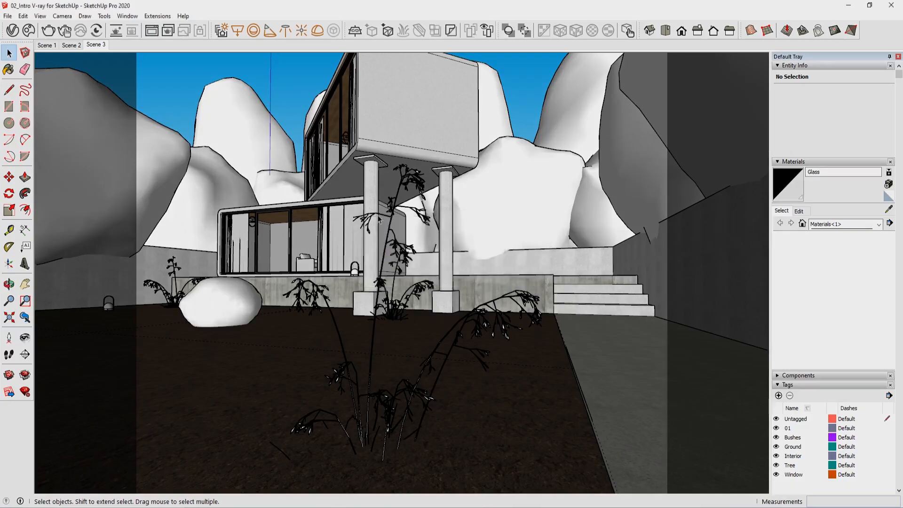
Delete Scene 3 and Scene 2.
right_click(98, 45)
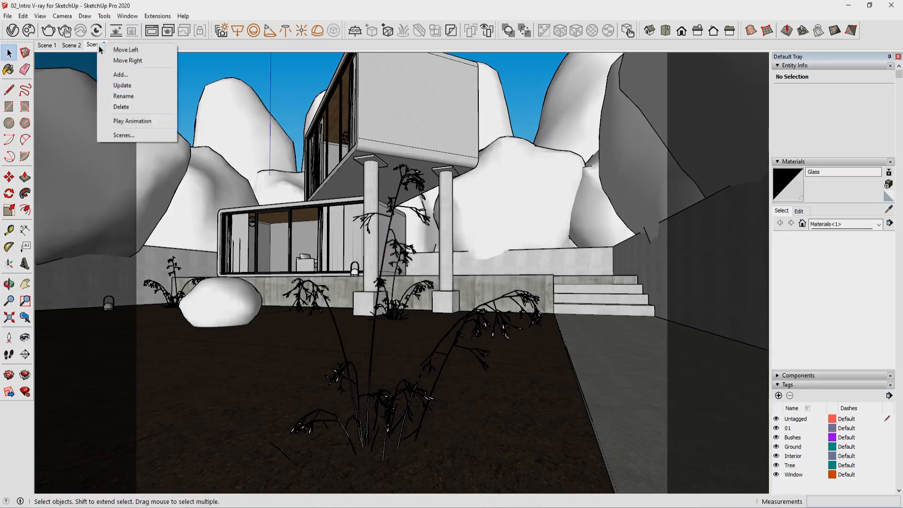
click(137, 111)
click(447, 279)
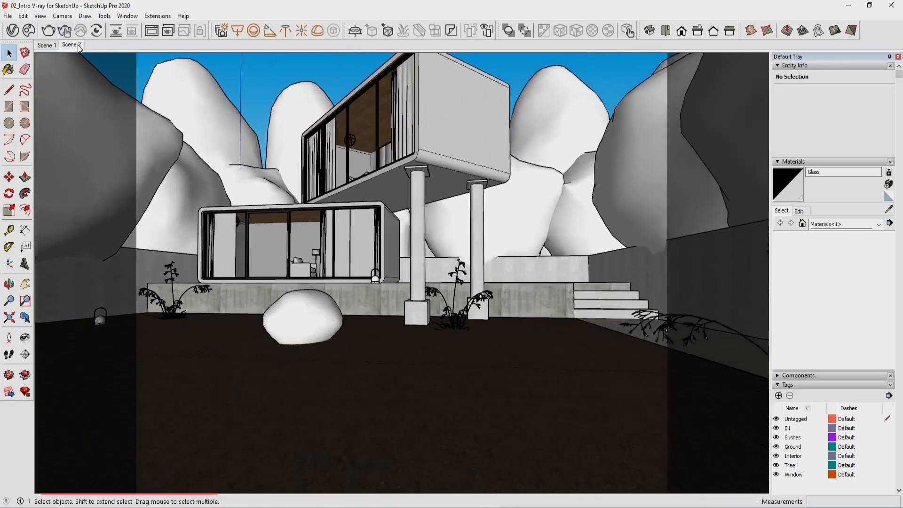
right_click(78, 45)
click(116, 108)
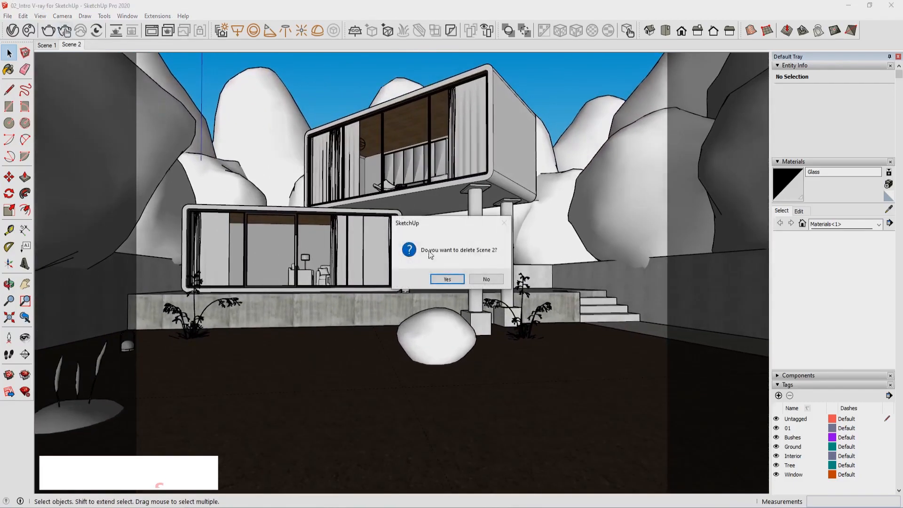
click(447, 279)
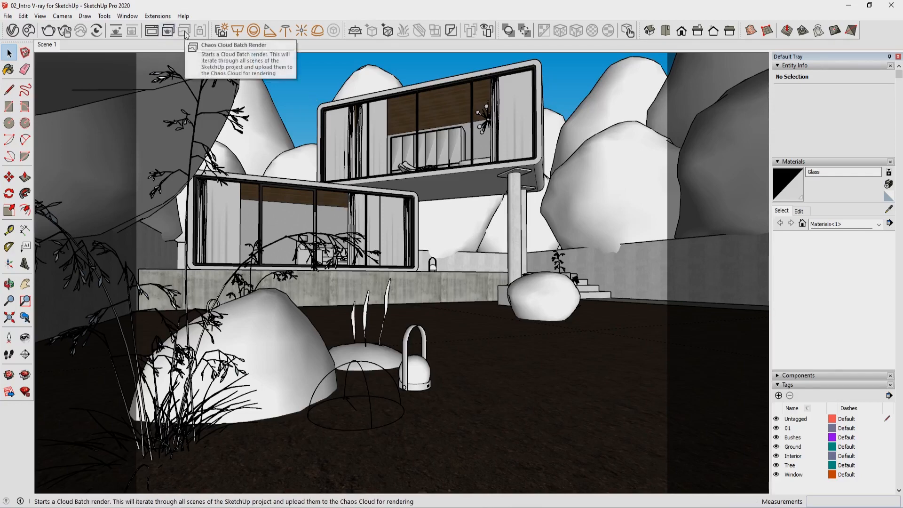
Orbit around the house and look over the whole site from above, restoring the Scene 1 view.
middle_drag(478, 269, 453, 265)
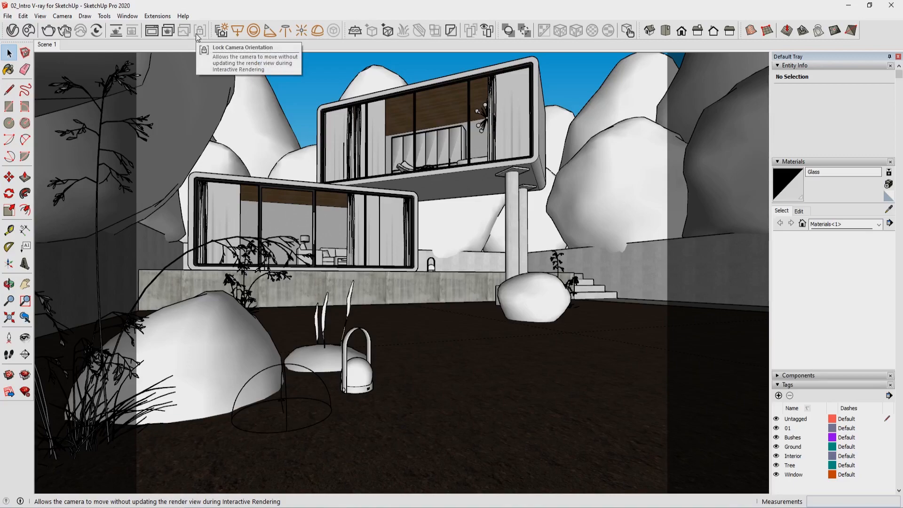
click(49, 44)
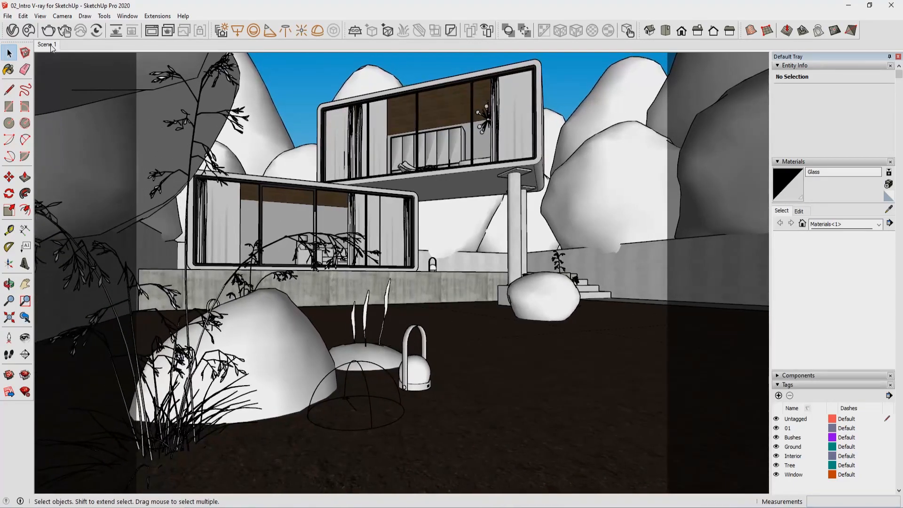
mouse_move(215, 35)
mouse_down()
mouse_move(211, 84)
mouse_move(262, 72)
mouse_move(221, 26)
mouse_up()
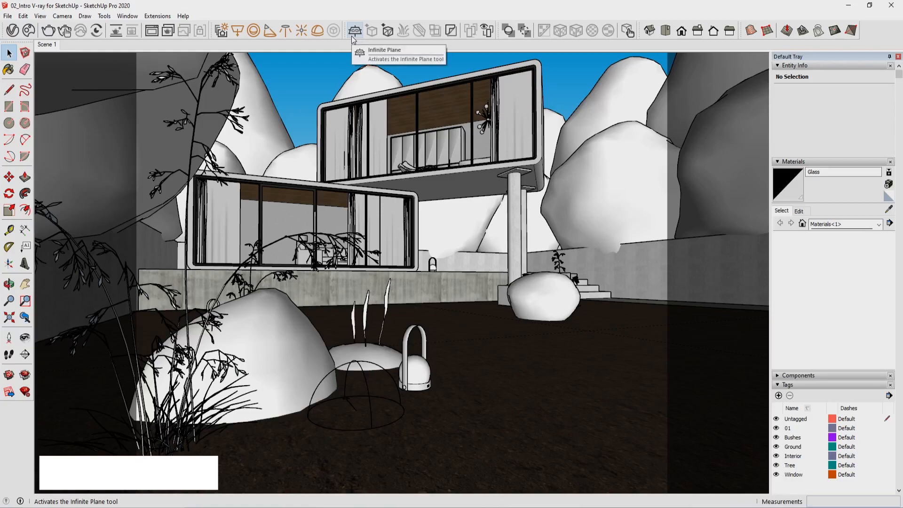
middle_drag(324, 156, 377, 265)
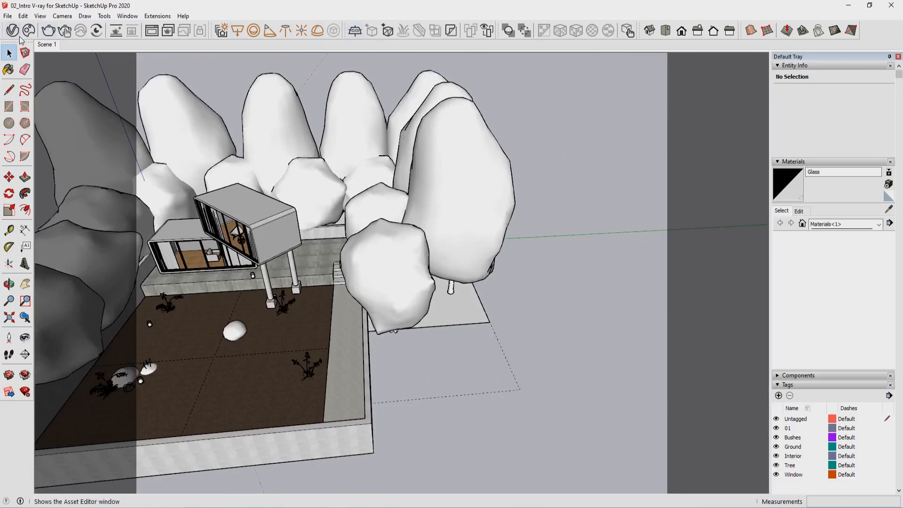
click(46, 44)
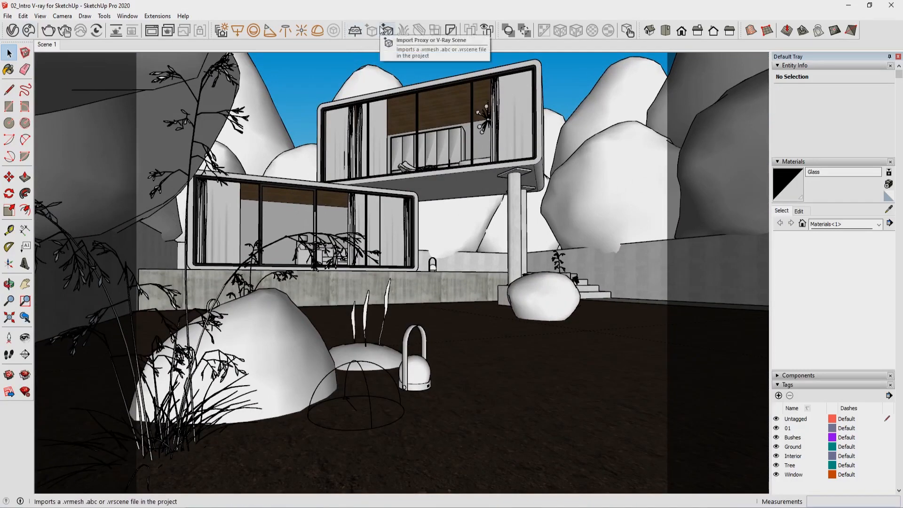
Try selecting the grass and the upper house volume, and orbit around the house before restoring the Scene 1 view.
click(341, 253)
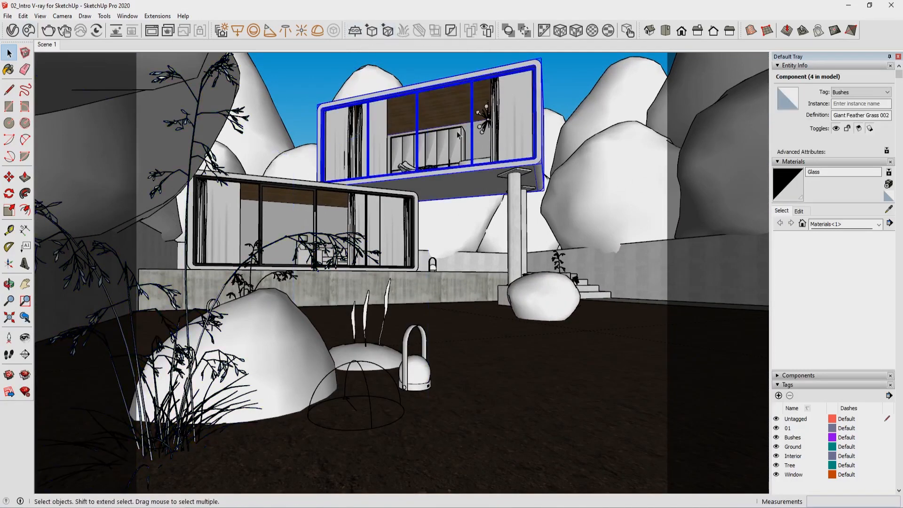
click(326, 77)
key(o)
drag(509, 232, 358, 207)
key(space)
click(54, 47)
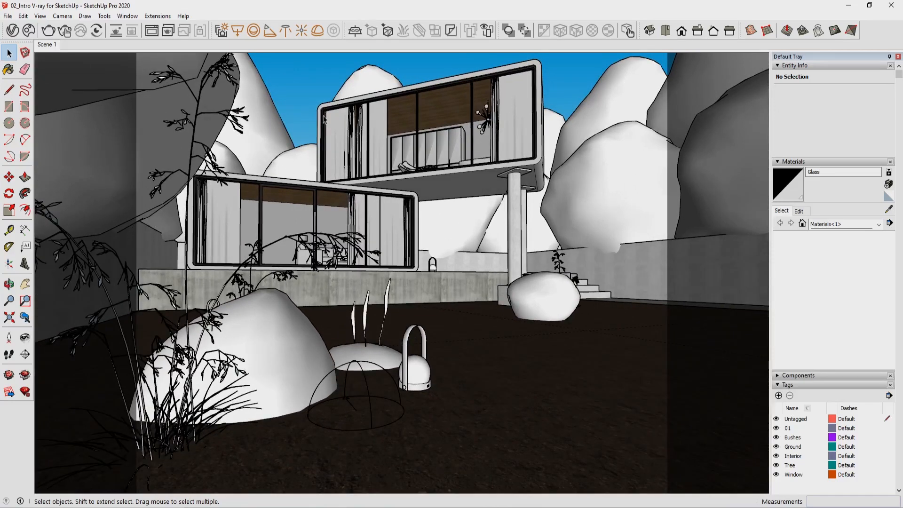
Select the upper house group and the background trees in turn, and clear the selection.
click(373, 145)
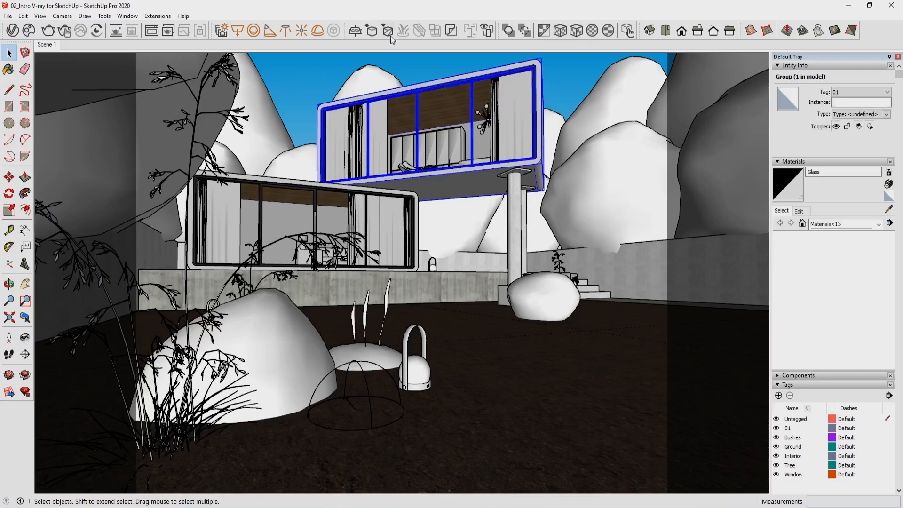
click(427, 65)
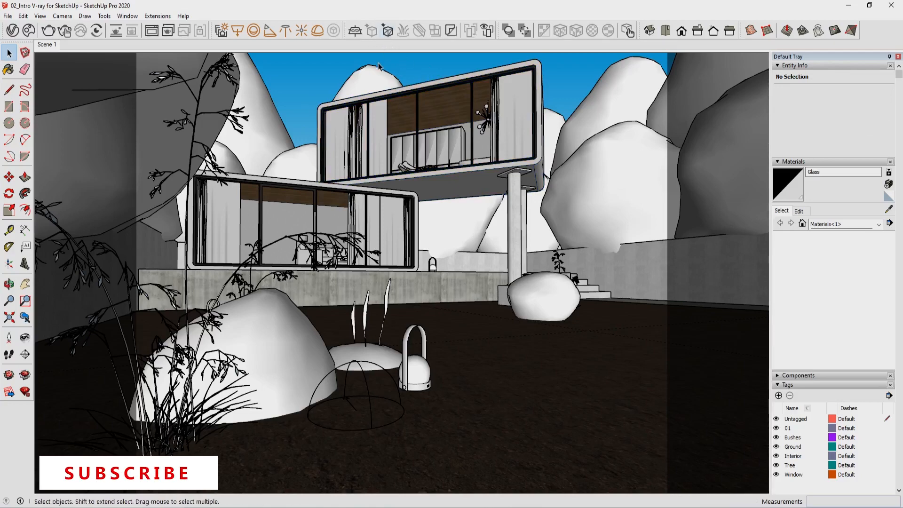
click(222, 92)
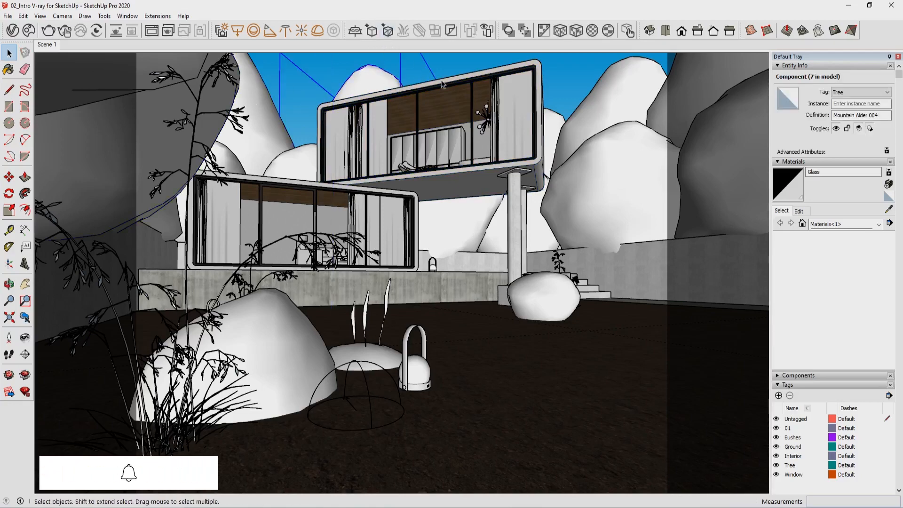
click(616, 159)
click(615, 114)
click(573, 63)
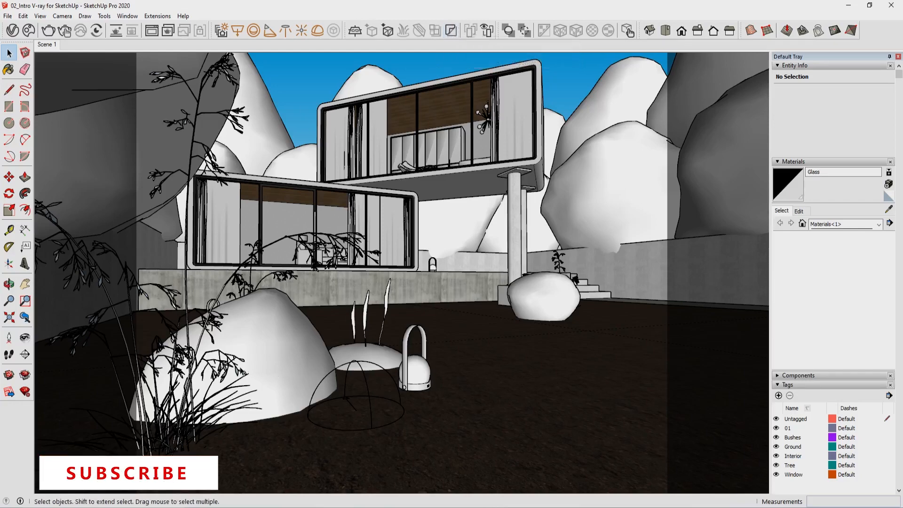
Select the foreground grass and the ground group, and clear the selection.
click(192, 372)
click(549, 400)
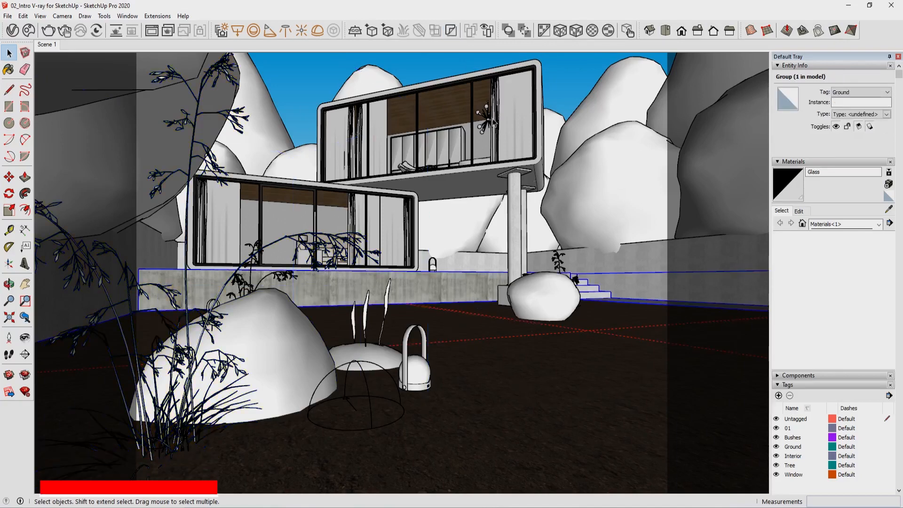
click(313, 77)
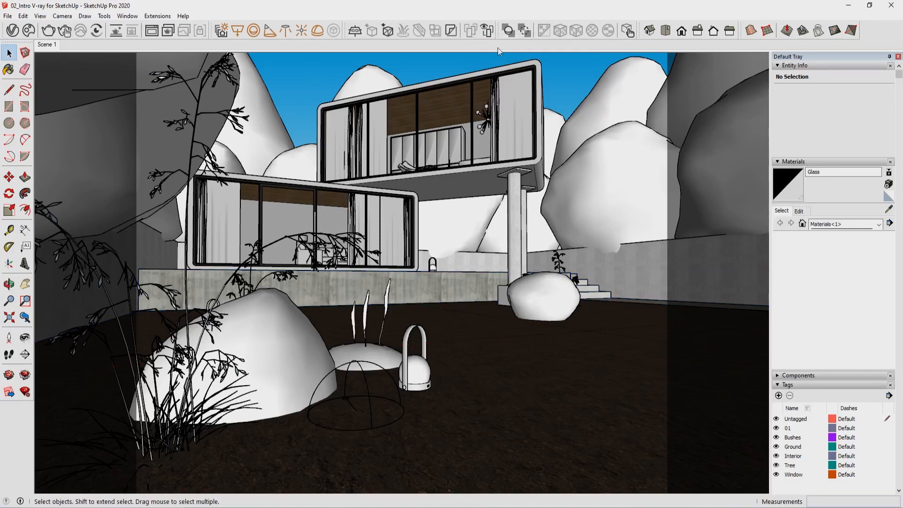
Undock the V-Ray Utilities toolbar over the model and dock it back in its original place.
drag(500, 29, 481, 65)
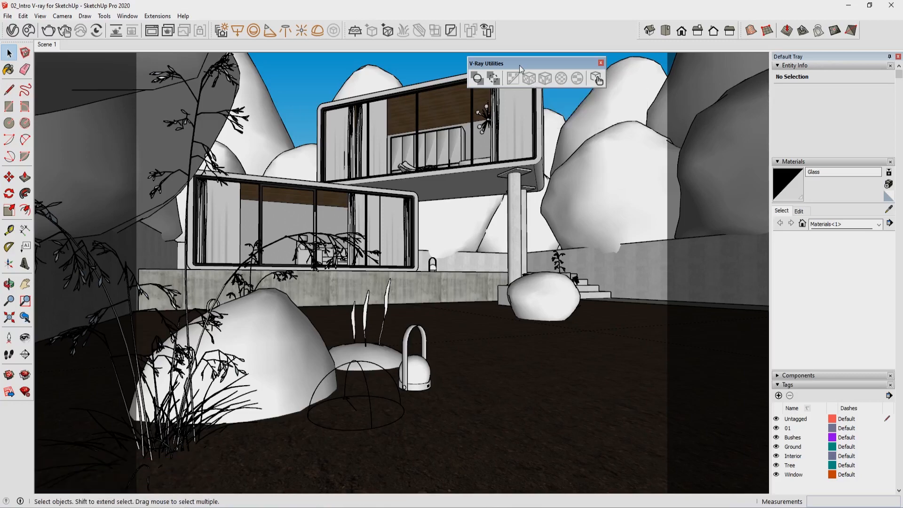
drag(489, 64, 511, 30)
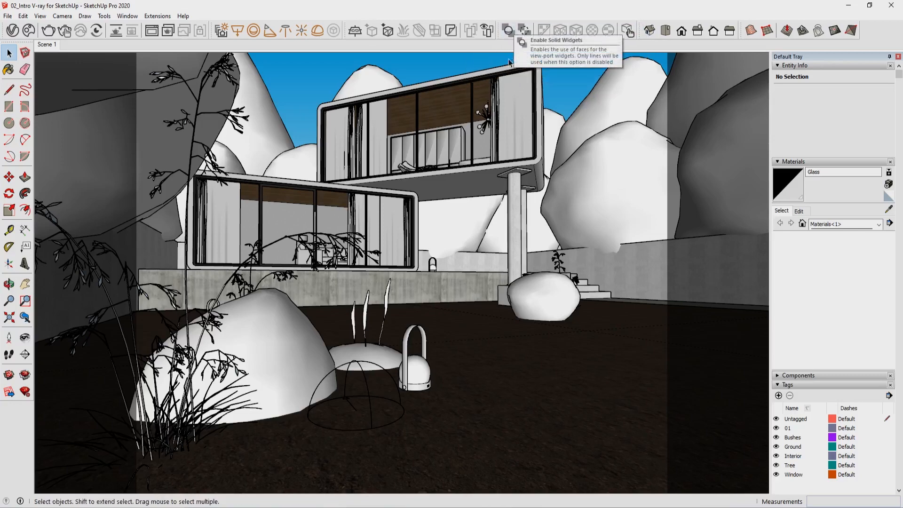
Select the upper house volume, and switch the selection to the ground group.
click(469, 184)
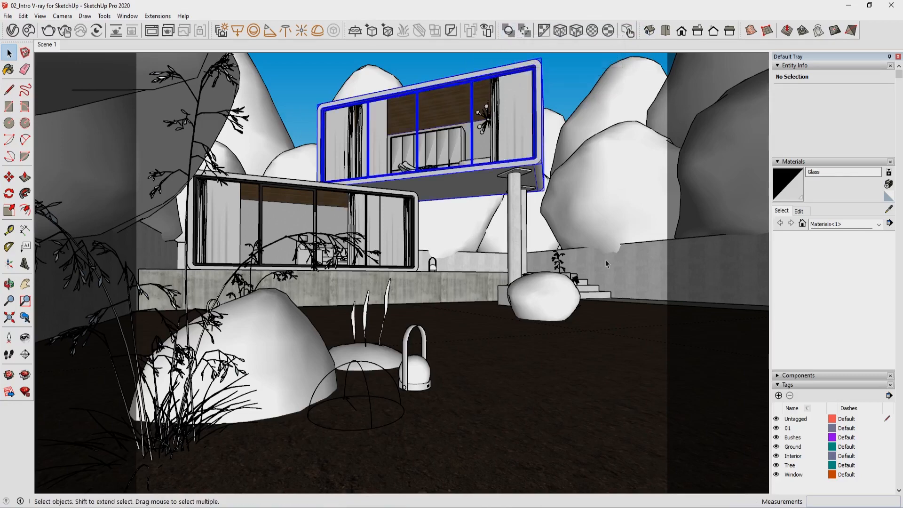
click(630, 274)
click(524, 396)
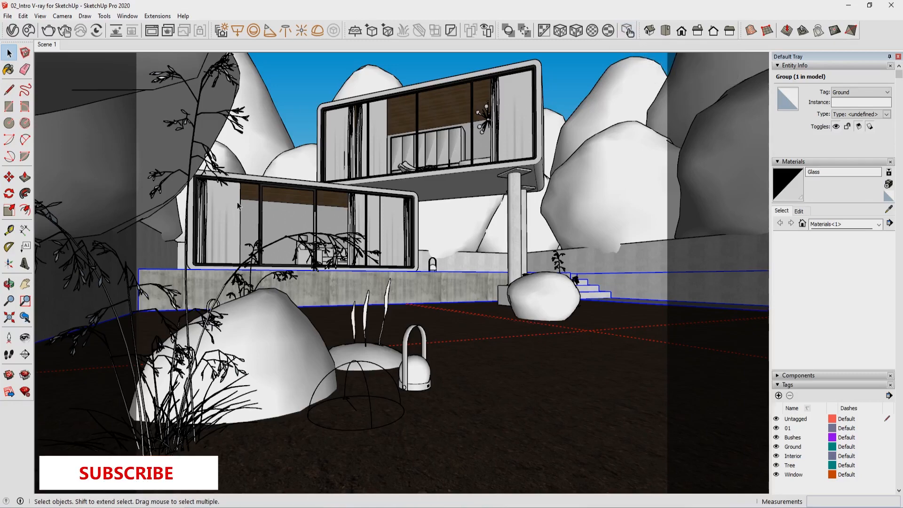
Look over the scene's light list in the V-Ray Asset Editor, and close it.
click(12, 30)
click(127, 106)
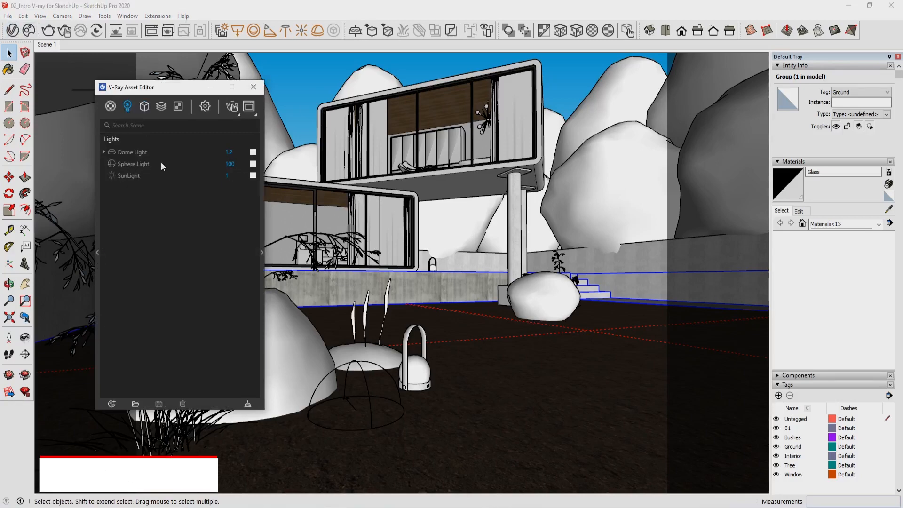
click(253, 87)
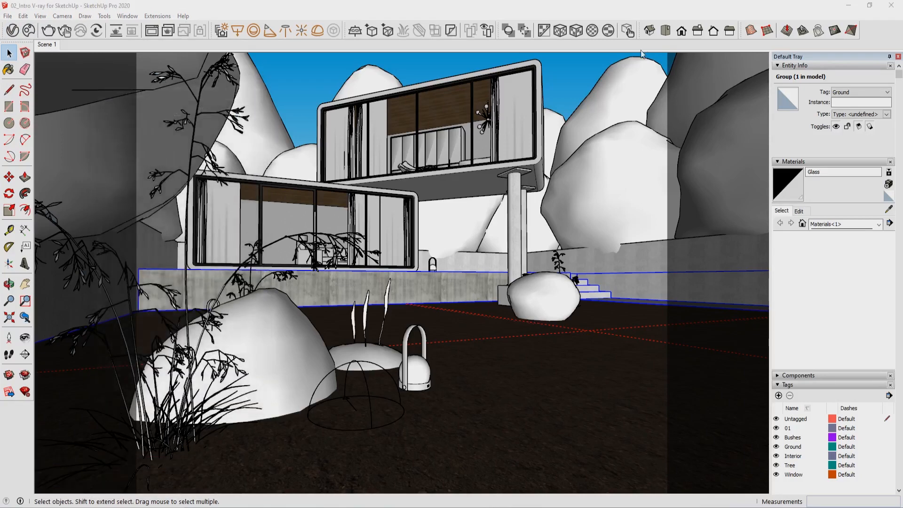
Try the V-Ray Scene Interaction tool on objects in the view, and return to the Select tool.
click(629, 31)
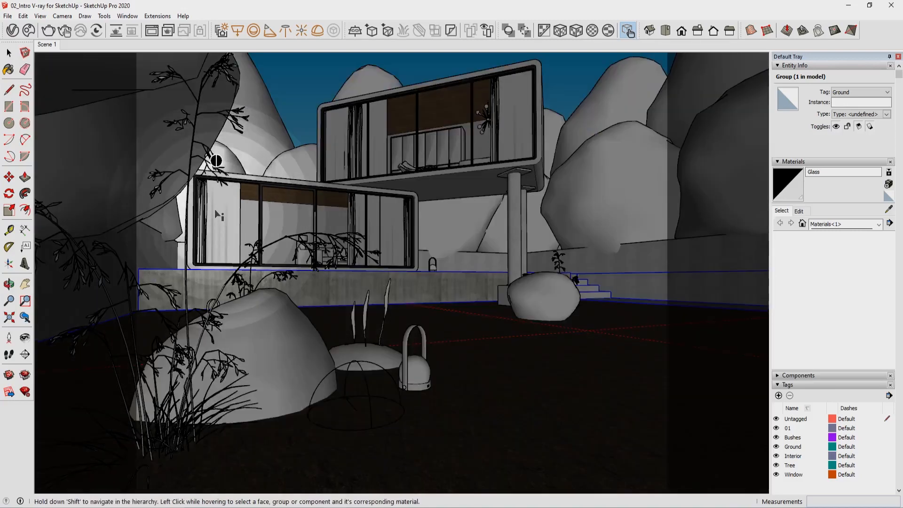
mouse_move(215, 209)
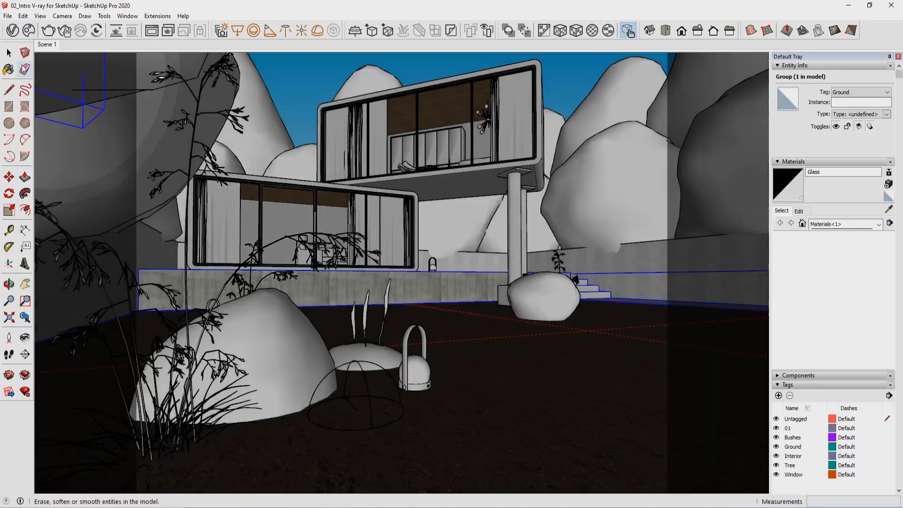
click(9, 53)
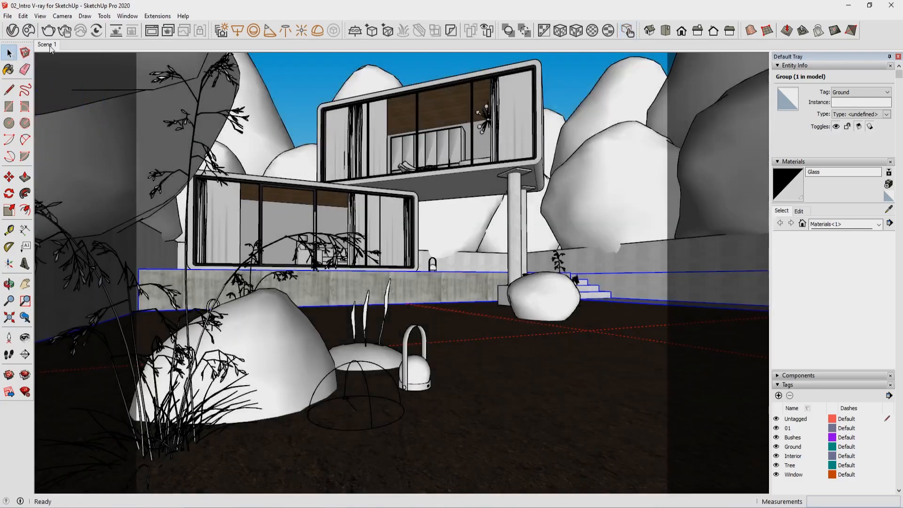